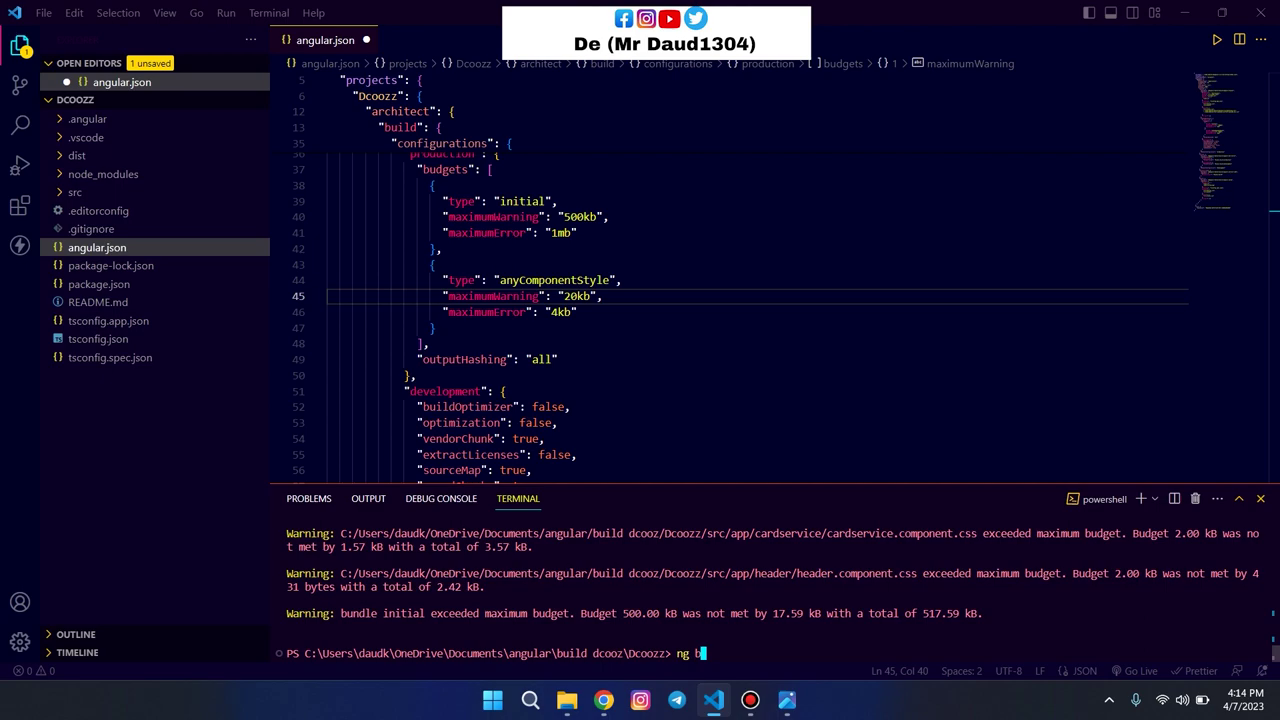
Step: Build the Angular project with ng b in the terminal and save the edited angular.json
key("Return")
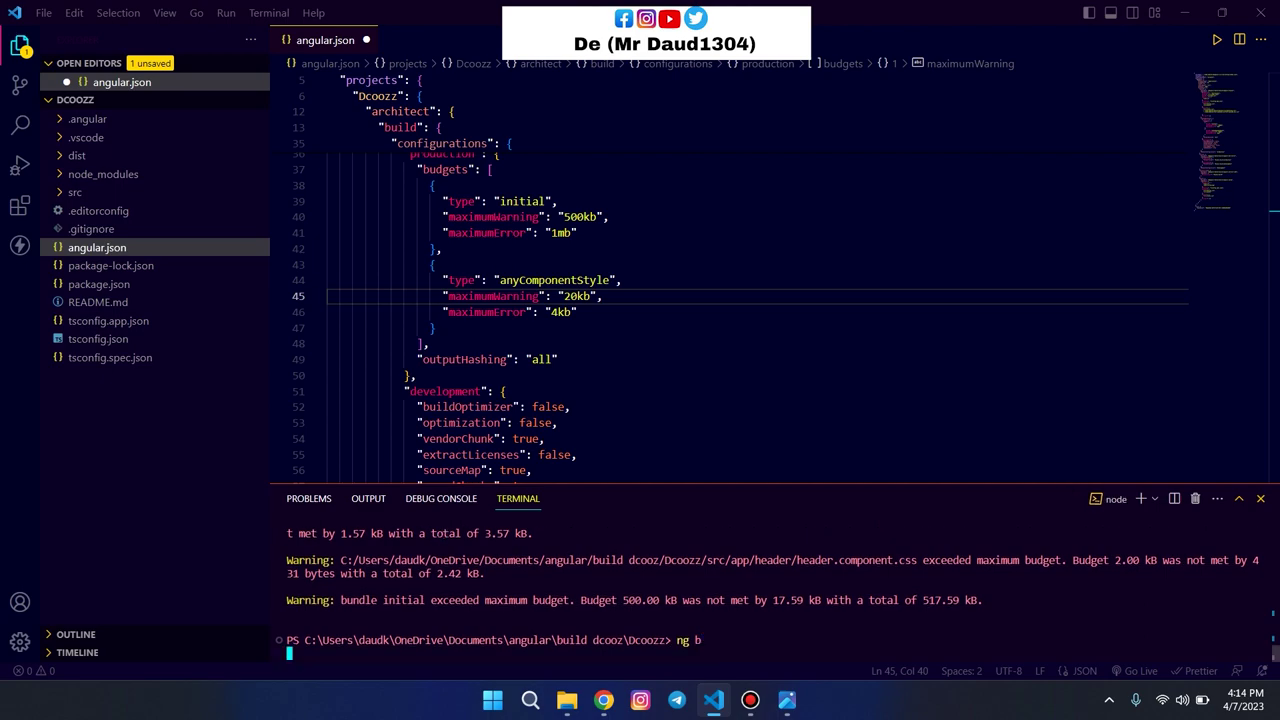
left_click(494, 170)
key("ctrl+s")
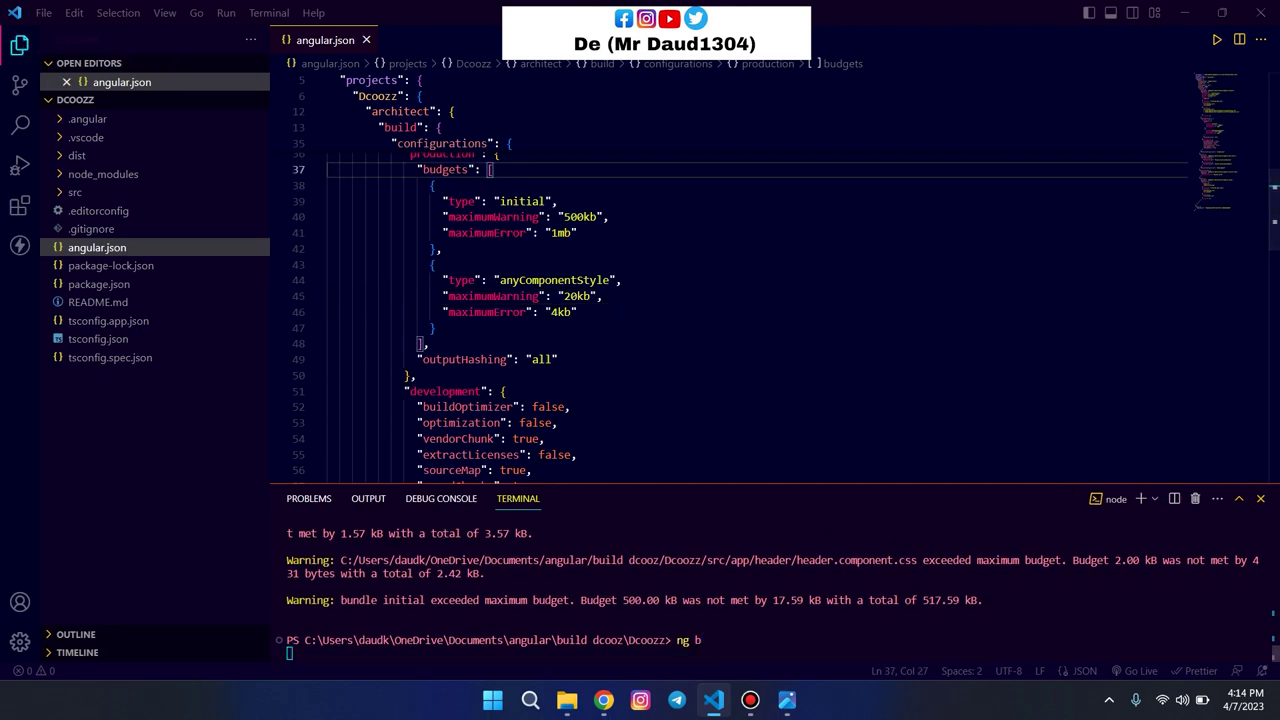
mouse_move(787, 700)
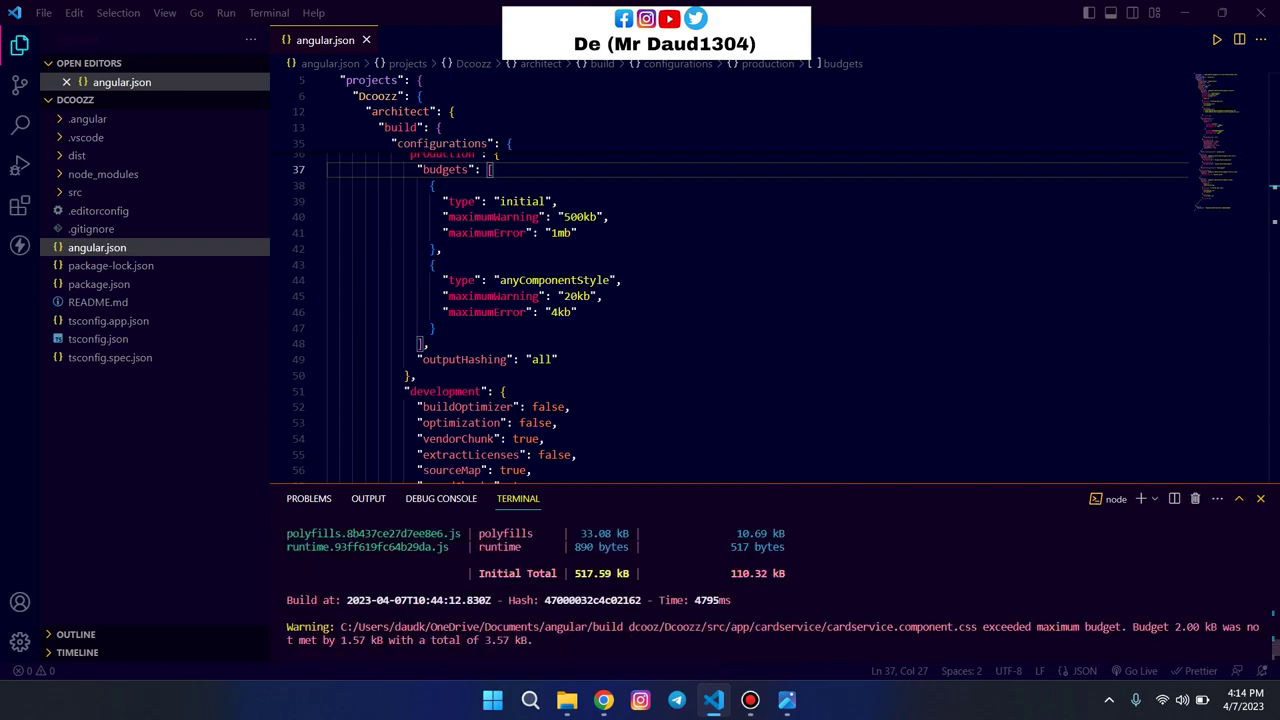
scroll(770, 587, "down", 3)
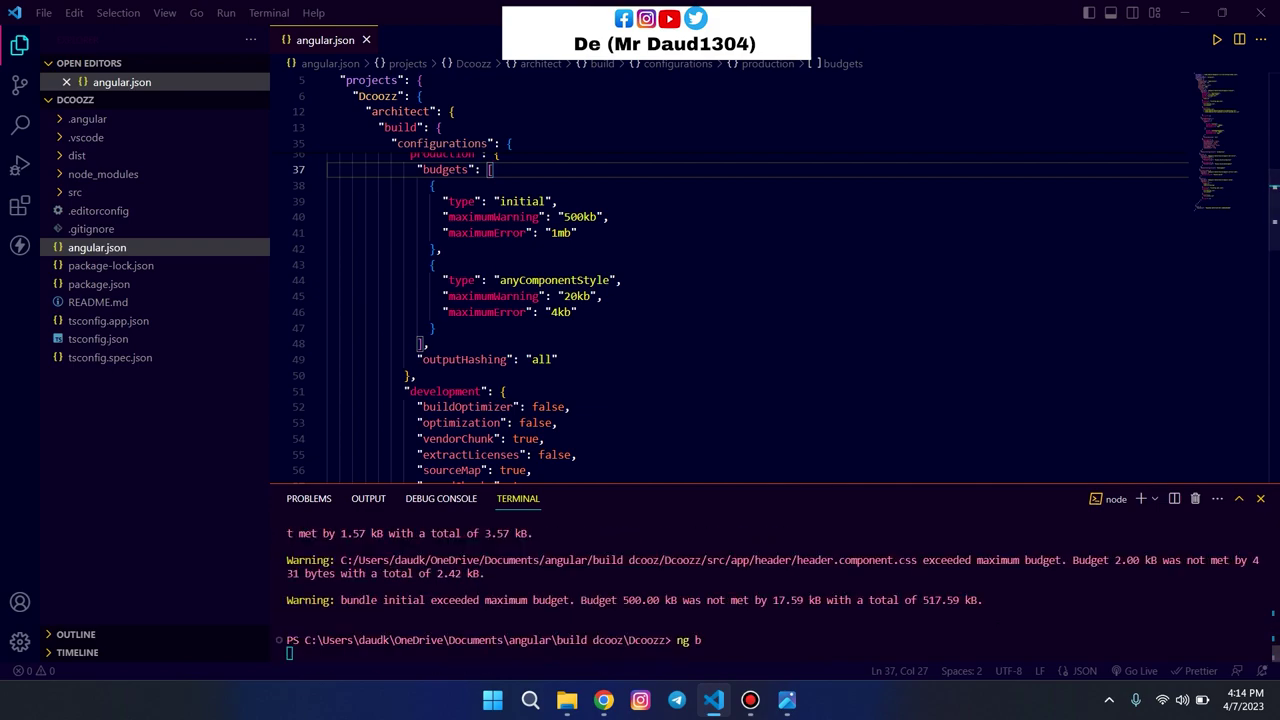
scroll(730, 320, "down", 1)
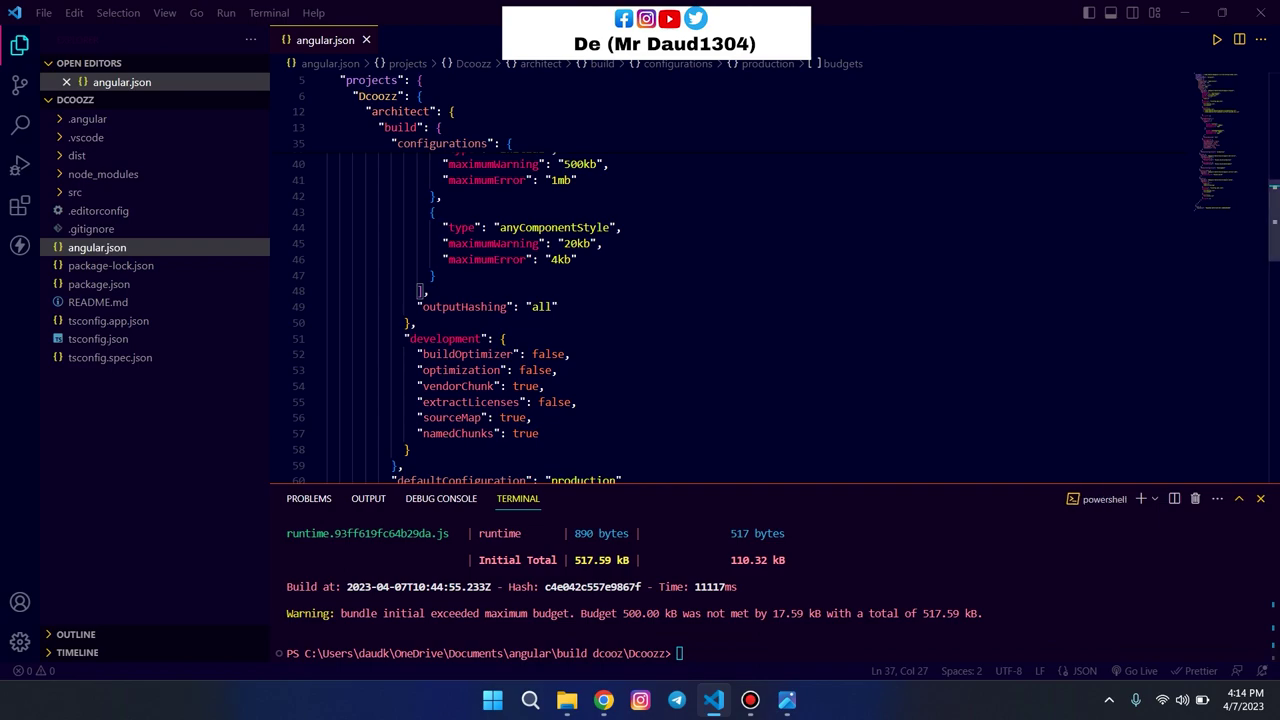
Step: Set the anyComponentStyle maximumError budget to 40kb, save angular.json and undo the stray line break
left_click(559, 259)
type("0")
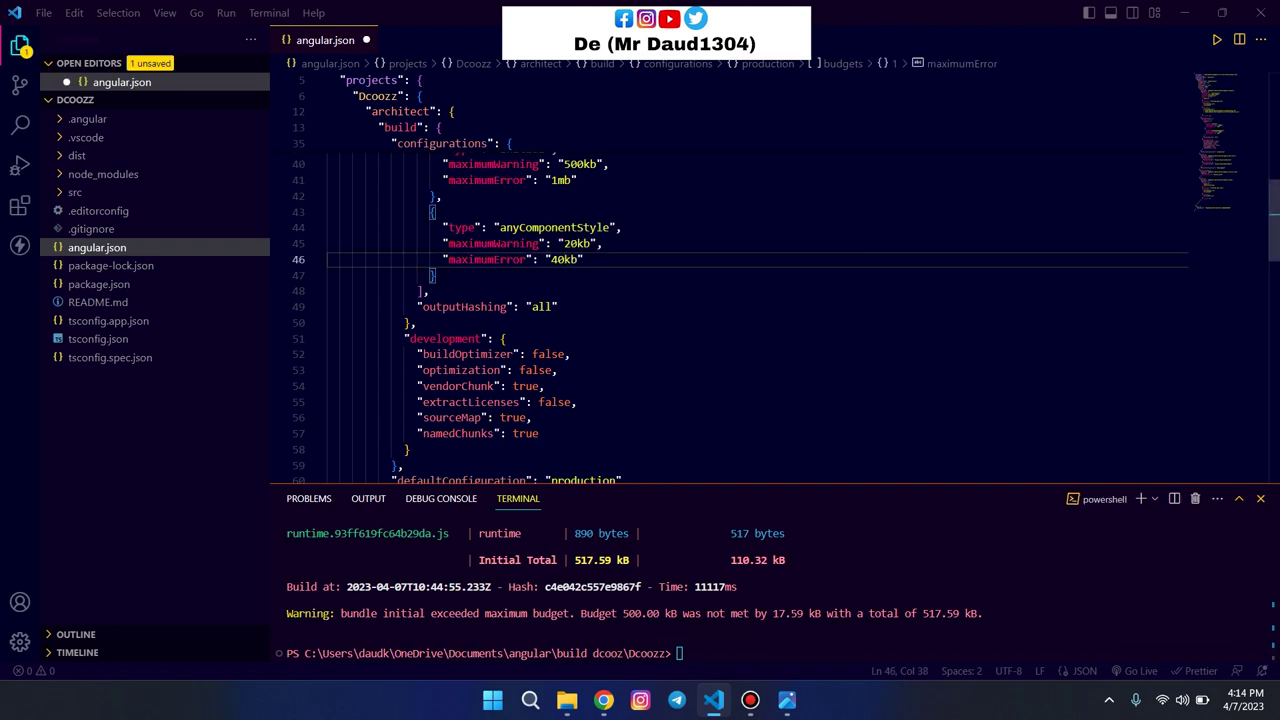
key("ctrl+s")
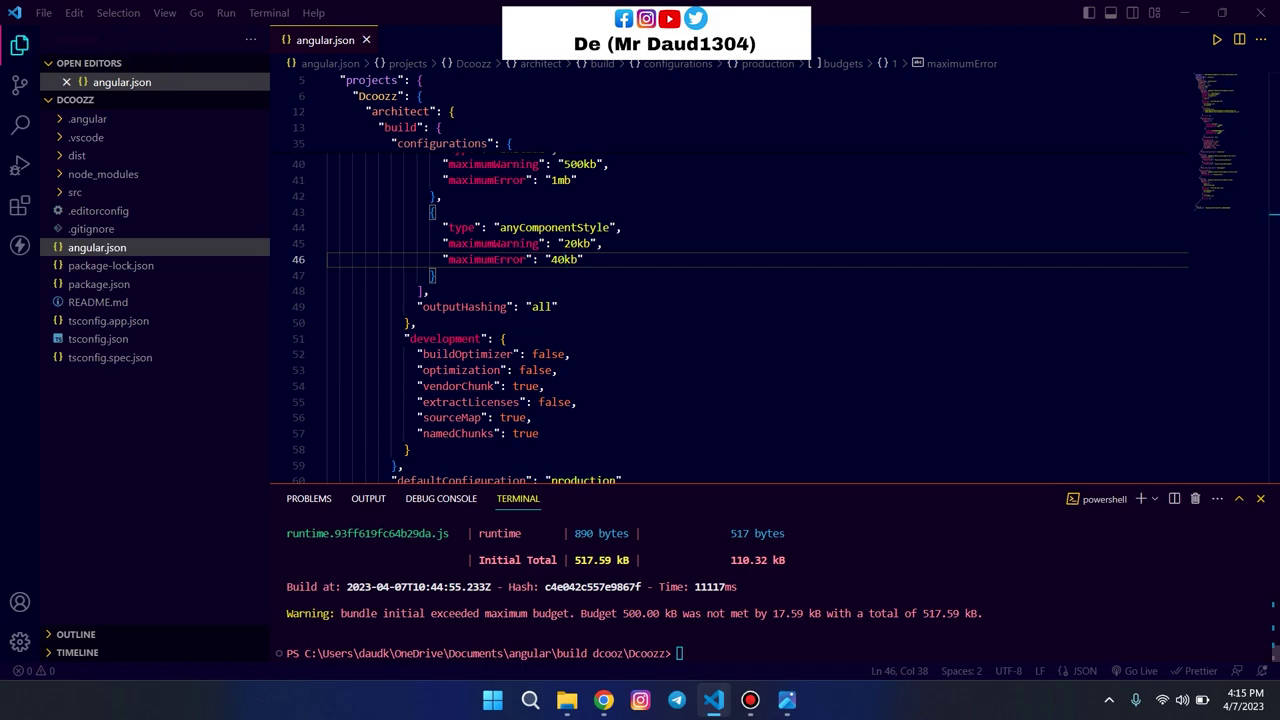
key("Return")
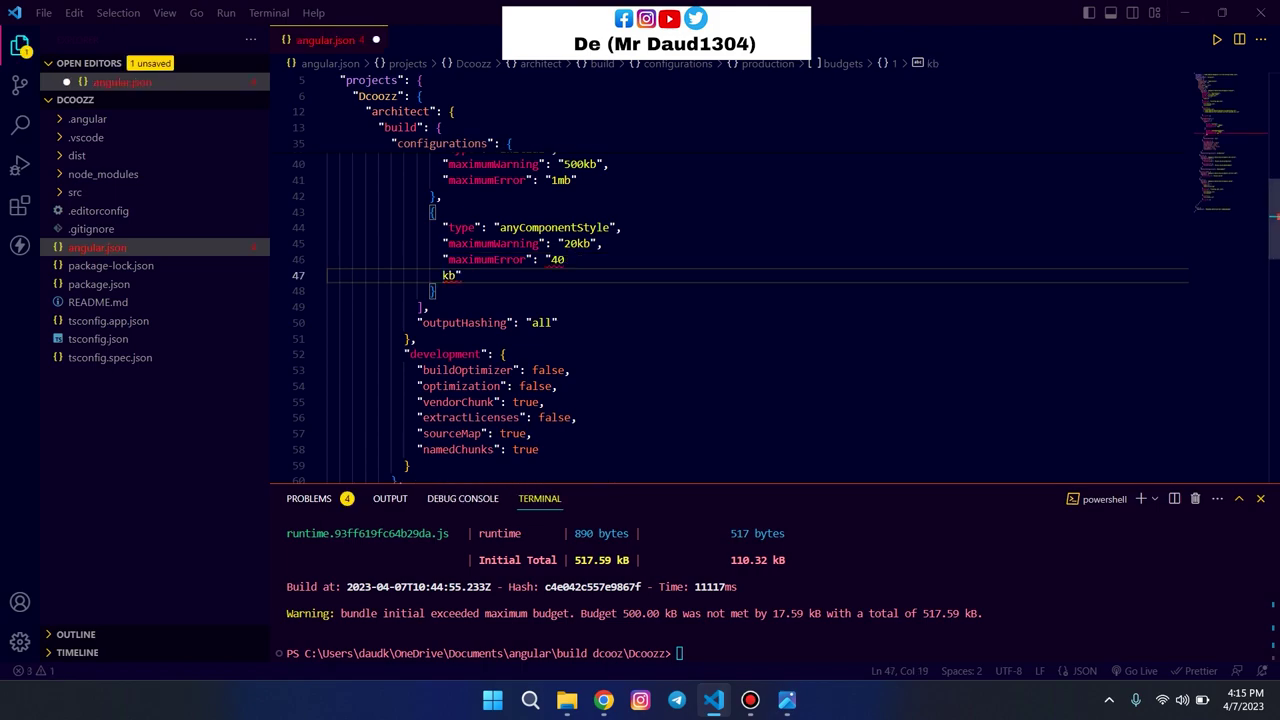
key("ctrl+z")
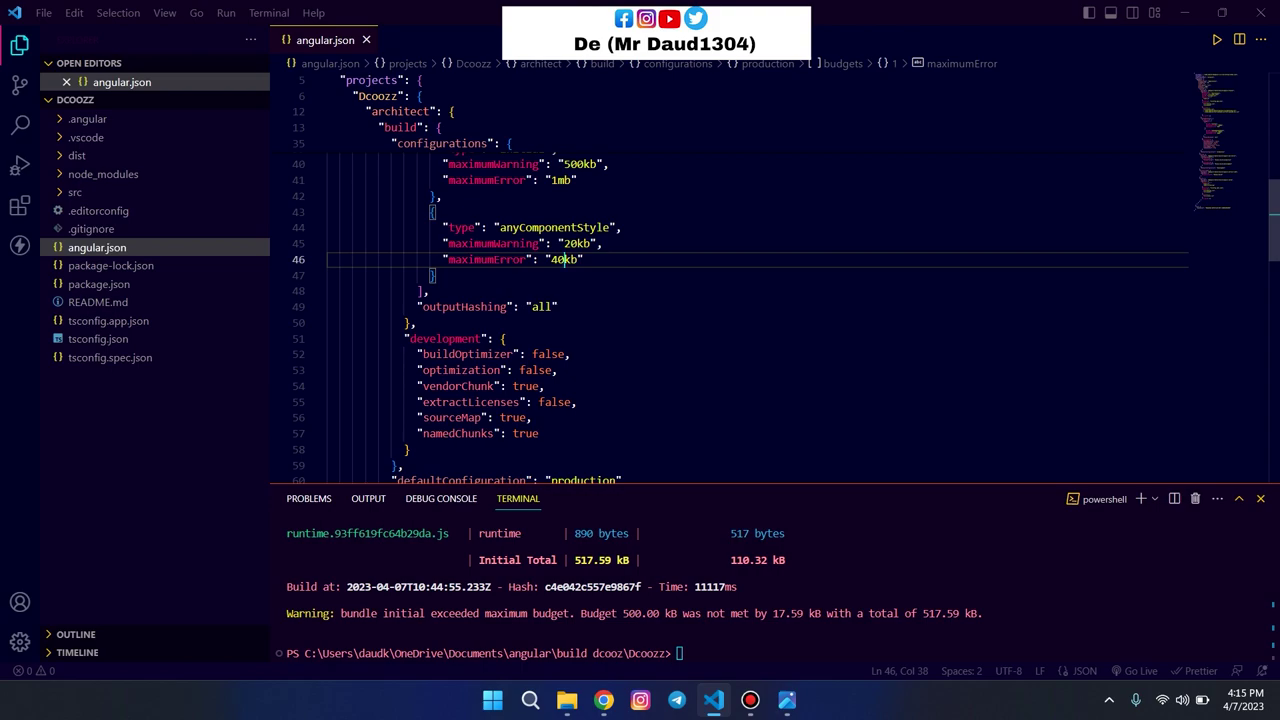
Step: Set the anyComponentStyle budget to a 4kb maximumError and a 2kb maximumWarning, and save angular.json
key("BackSpace")
key("Up")
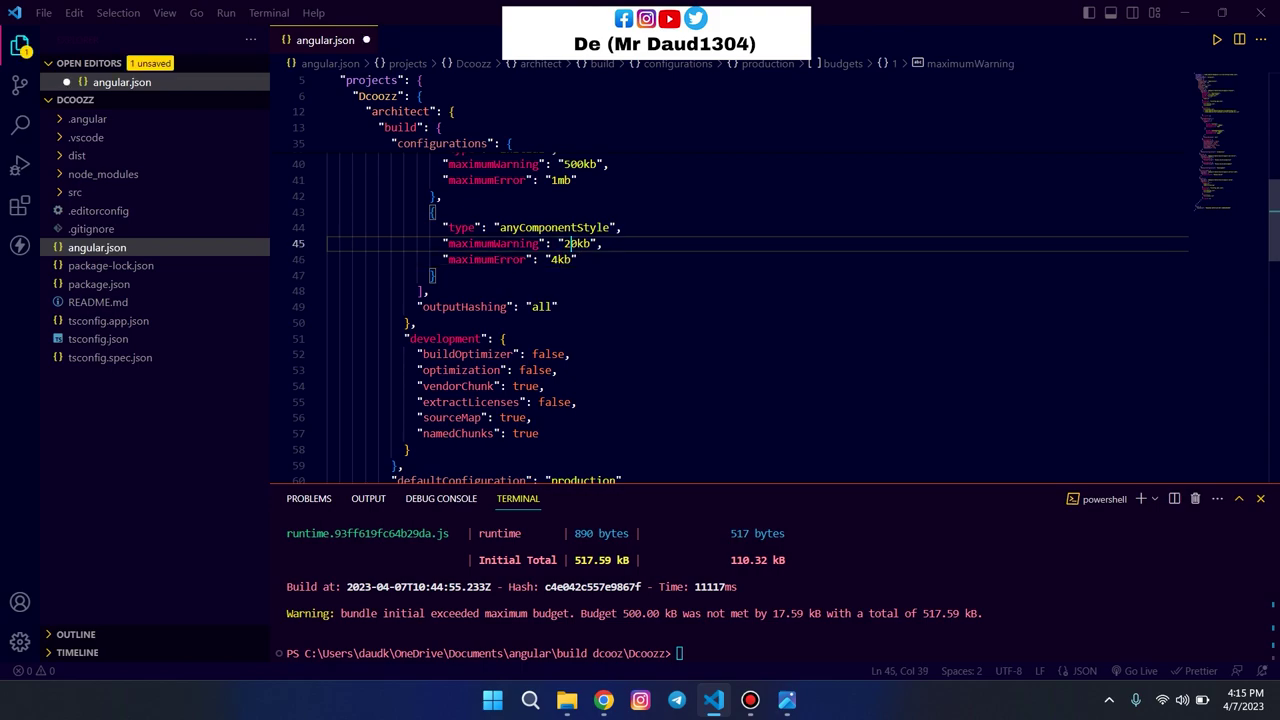
key("BackSpace")
key("ctrl+s")
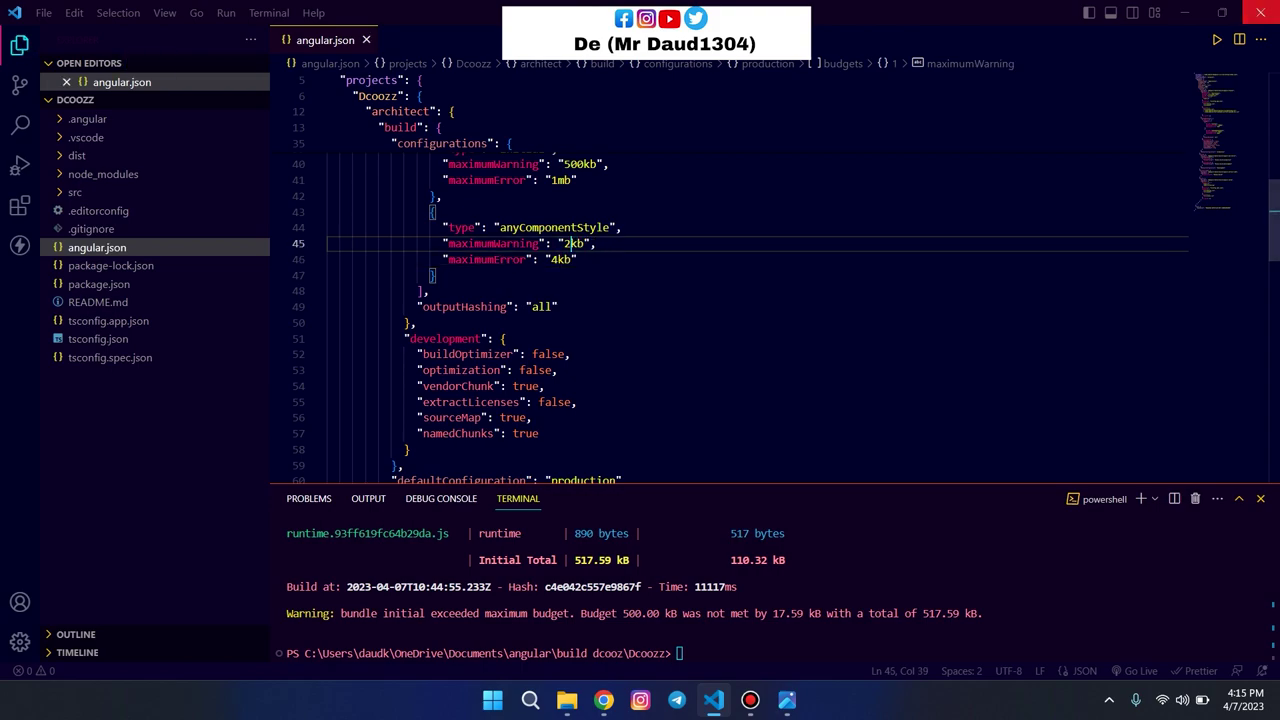
Step: Switch to File Explorer, move the dcoozz build folder from the project's dist folder to the desktop, and close the windows in the way
key("alt+Tab")
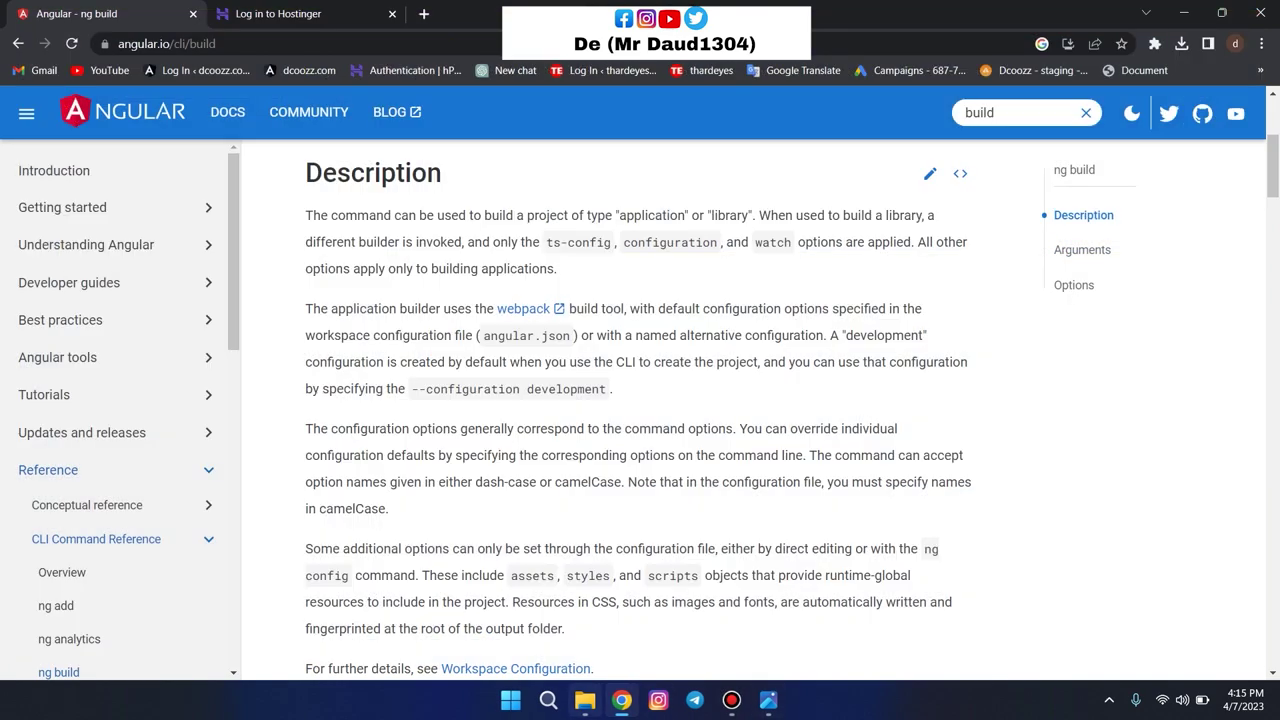
left_click(585, 700)
double_click(173, 210)
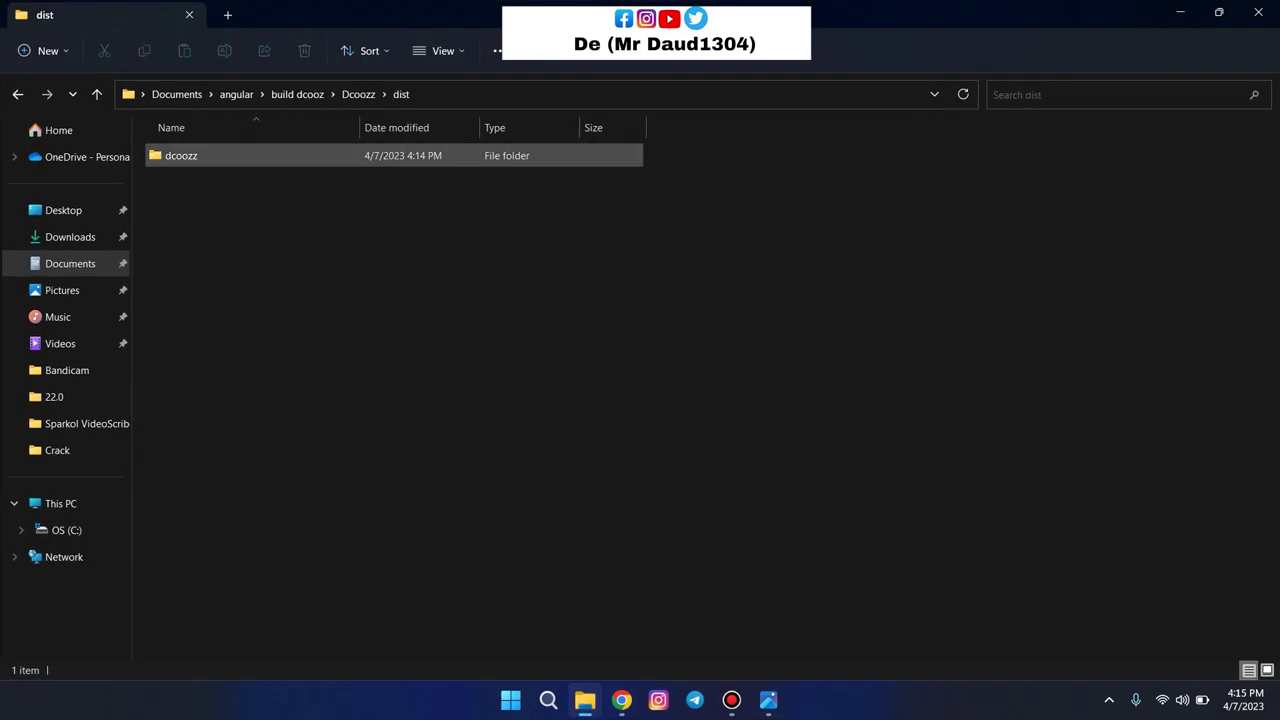
left_click(1219, 12)
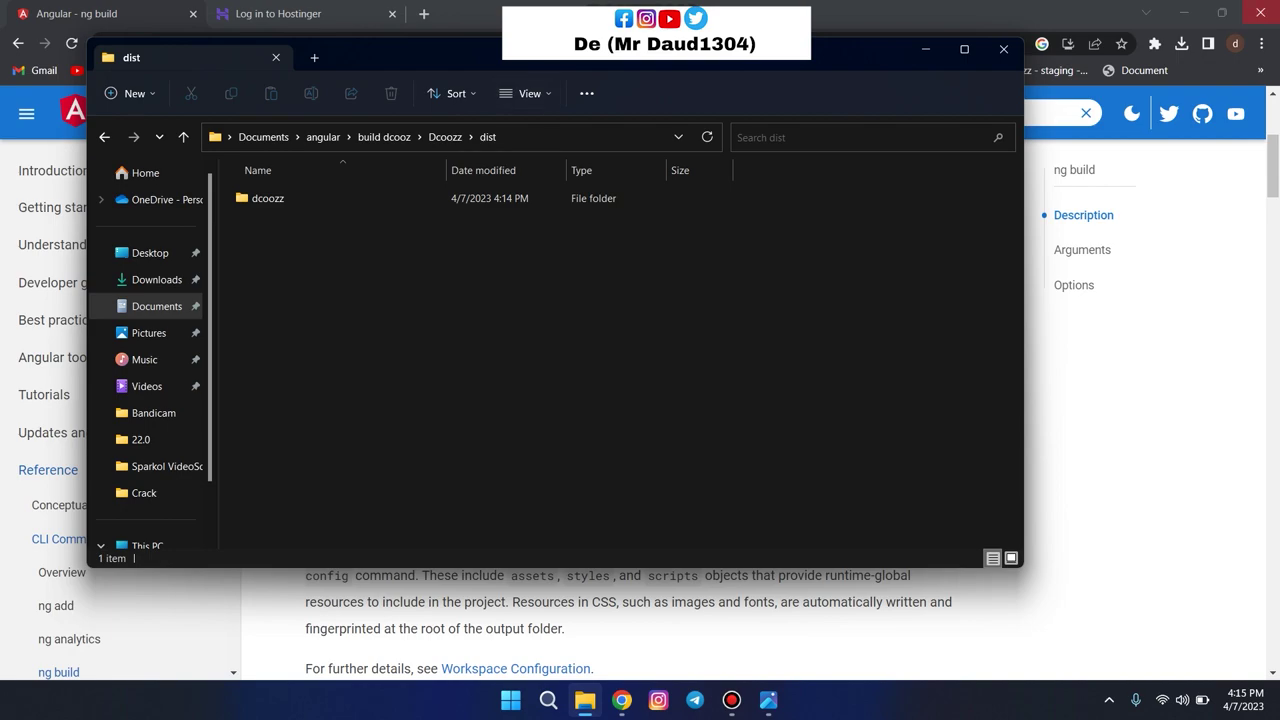
left_click(1257, 12)
left_click(1260, 12)
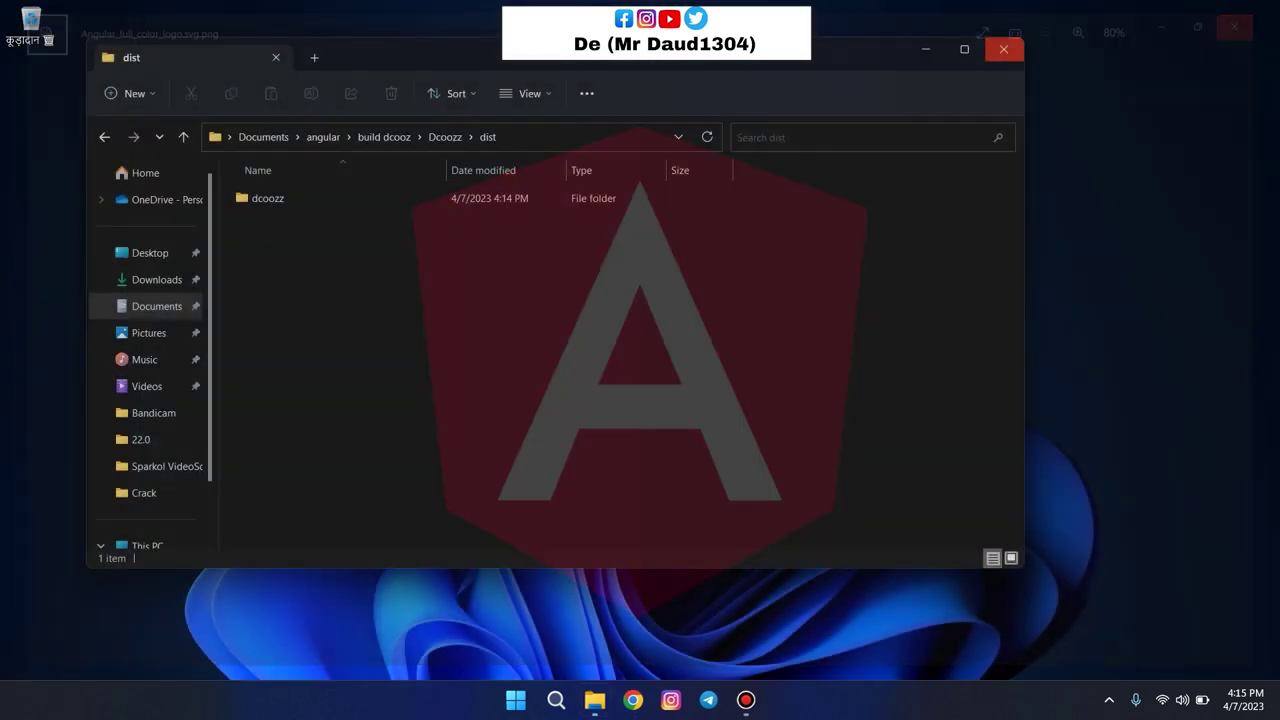
left_click_drag(268, 198, 1096, 245)
left_click(1003, 49)
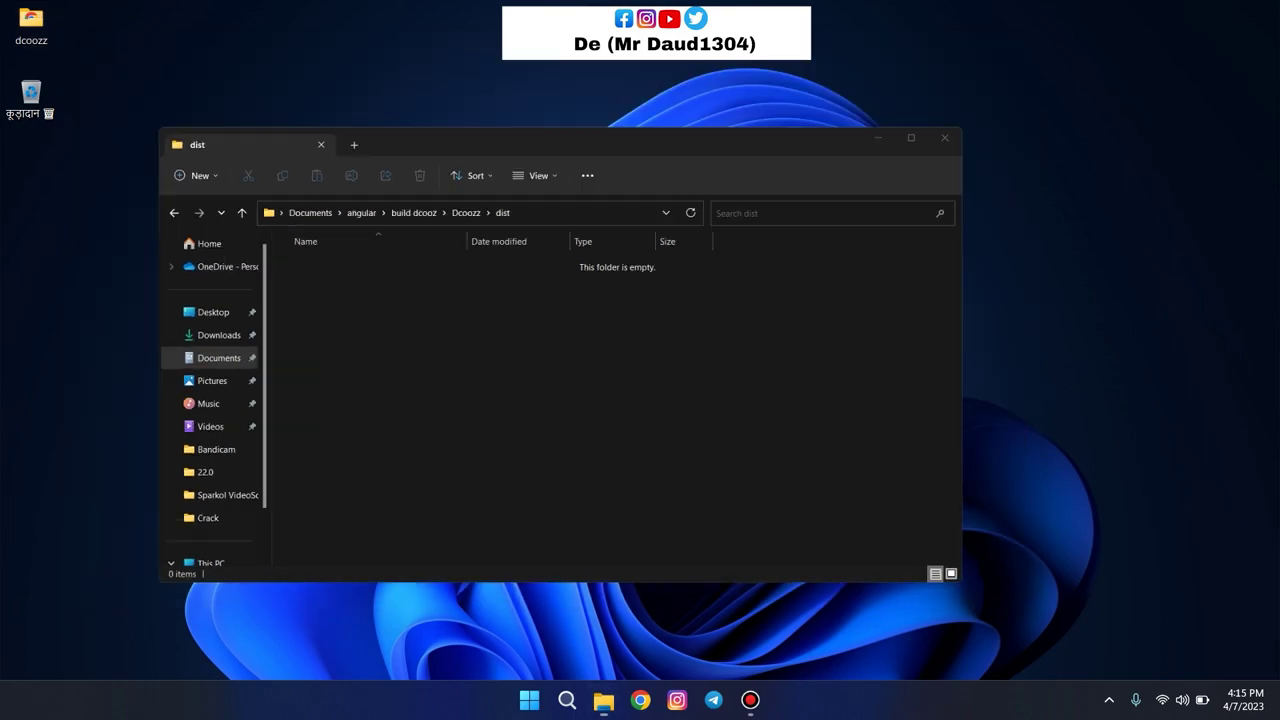
Step: Compress the dcoozz folder on the desktop to a ZIP file, keeping the suggested name
right_click(32, 25)
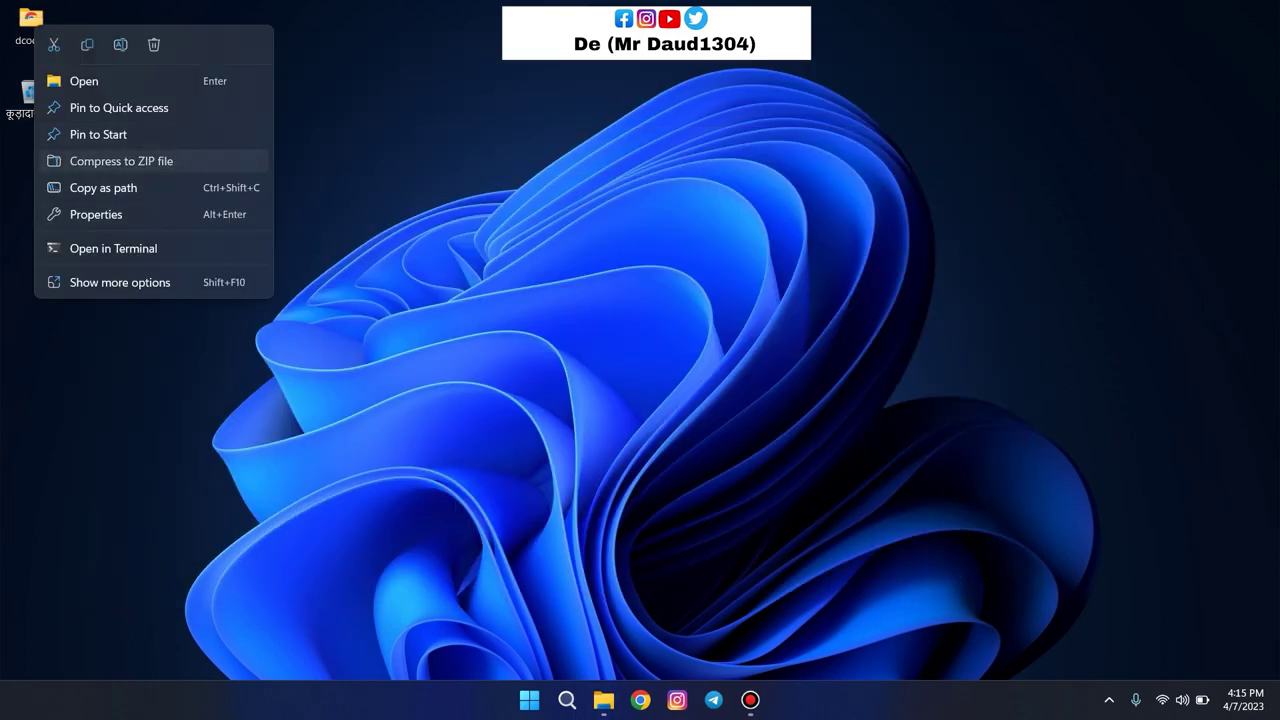
left_click(110, 160)
key("Return")
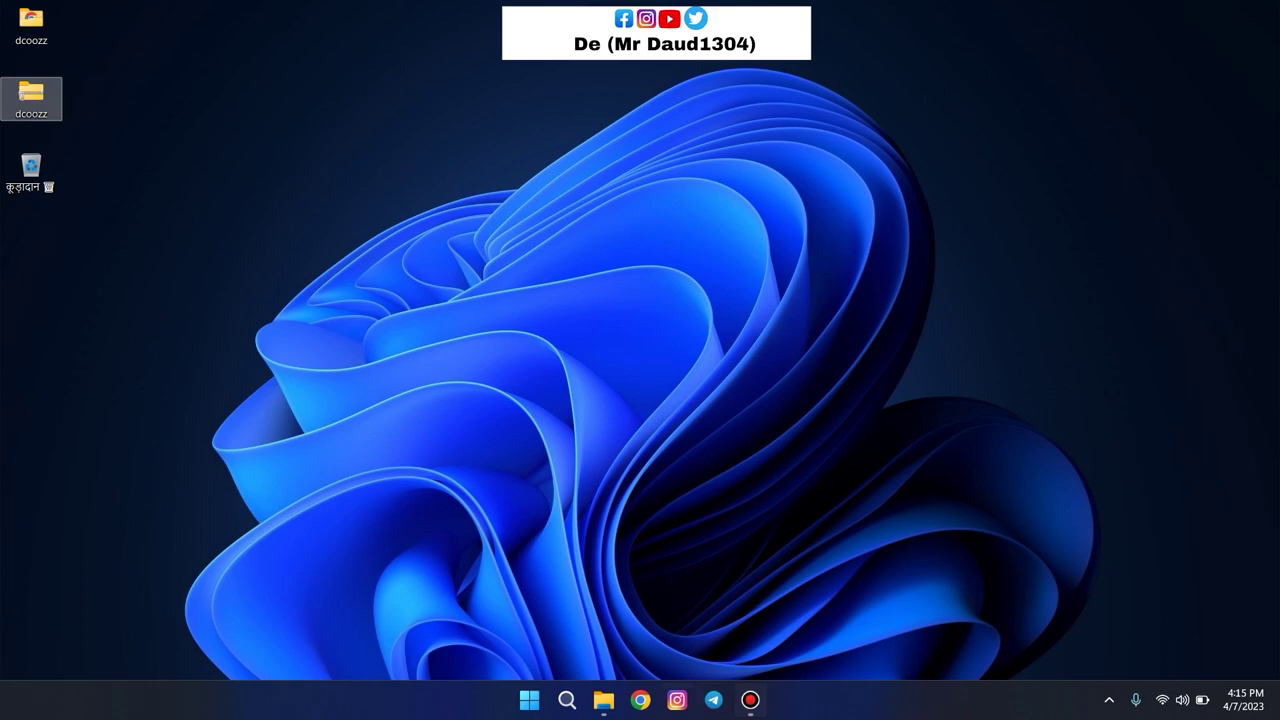
Step: Switch to Chrome and log in to Hostinger with the Google sign-in option
left_click(640, 700)
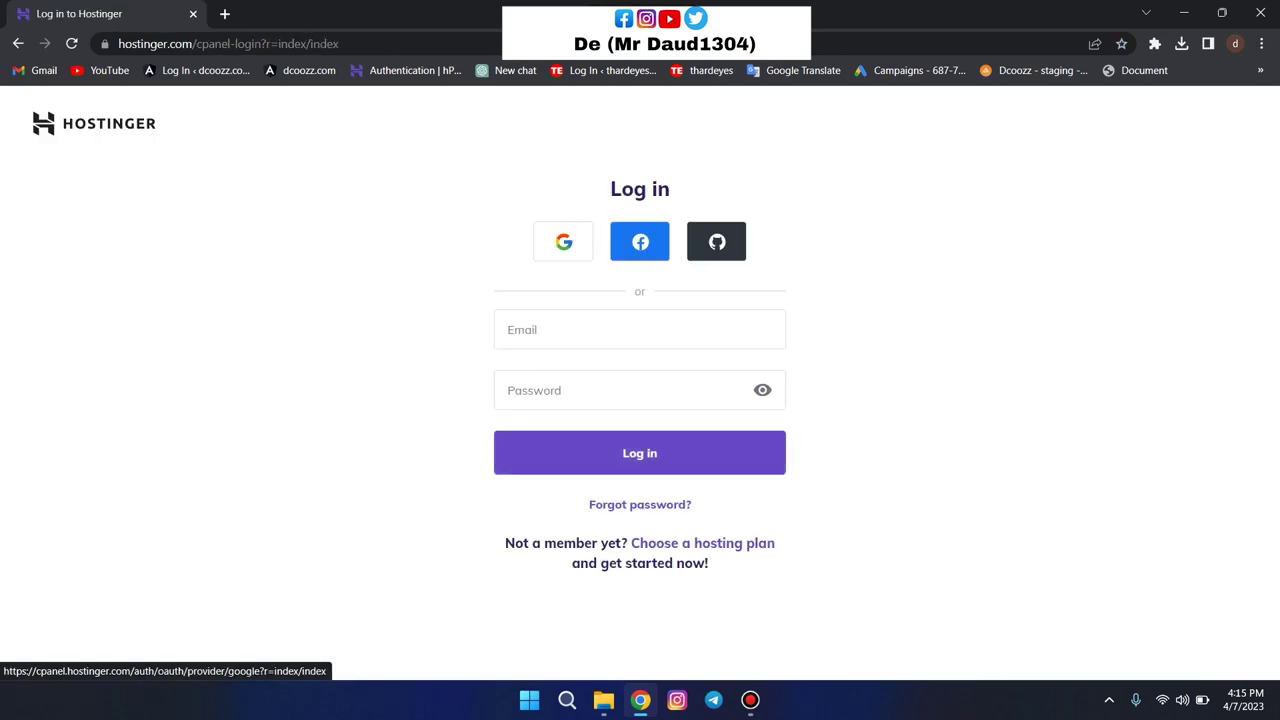
left_click(750, 700)
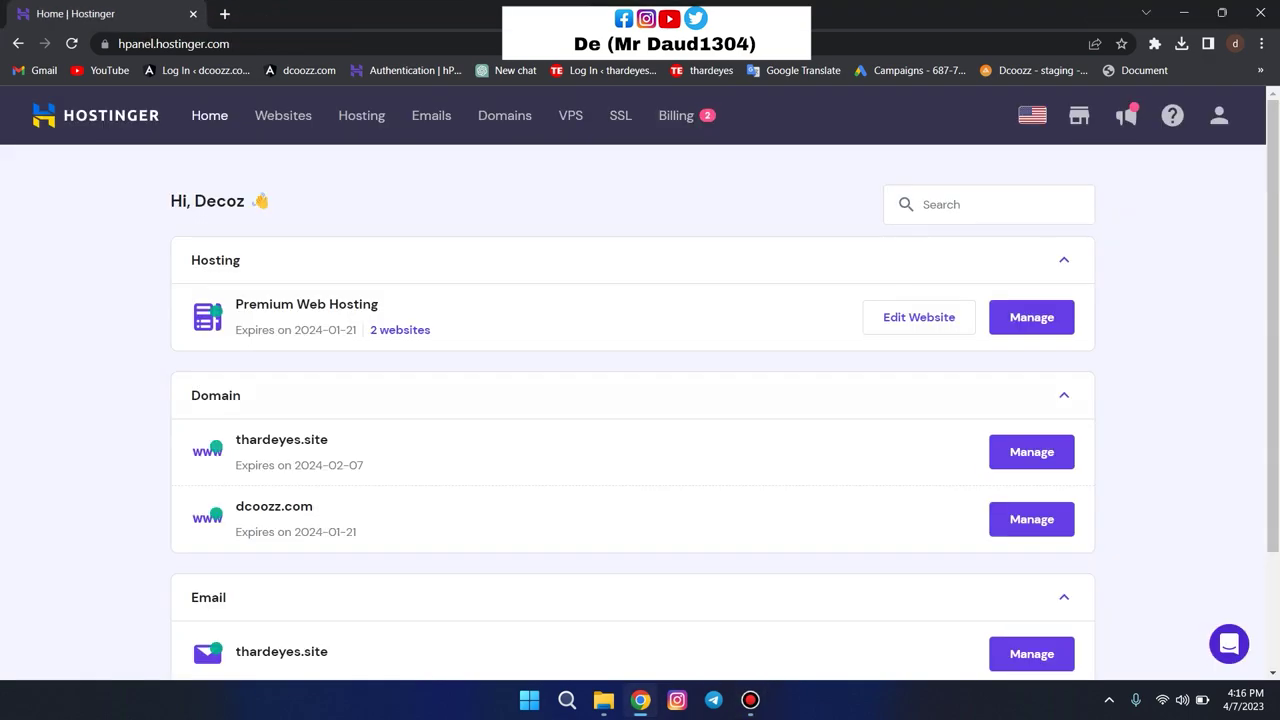
left_click(750, 700)
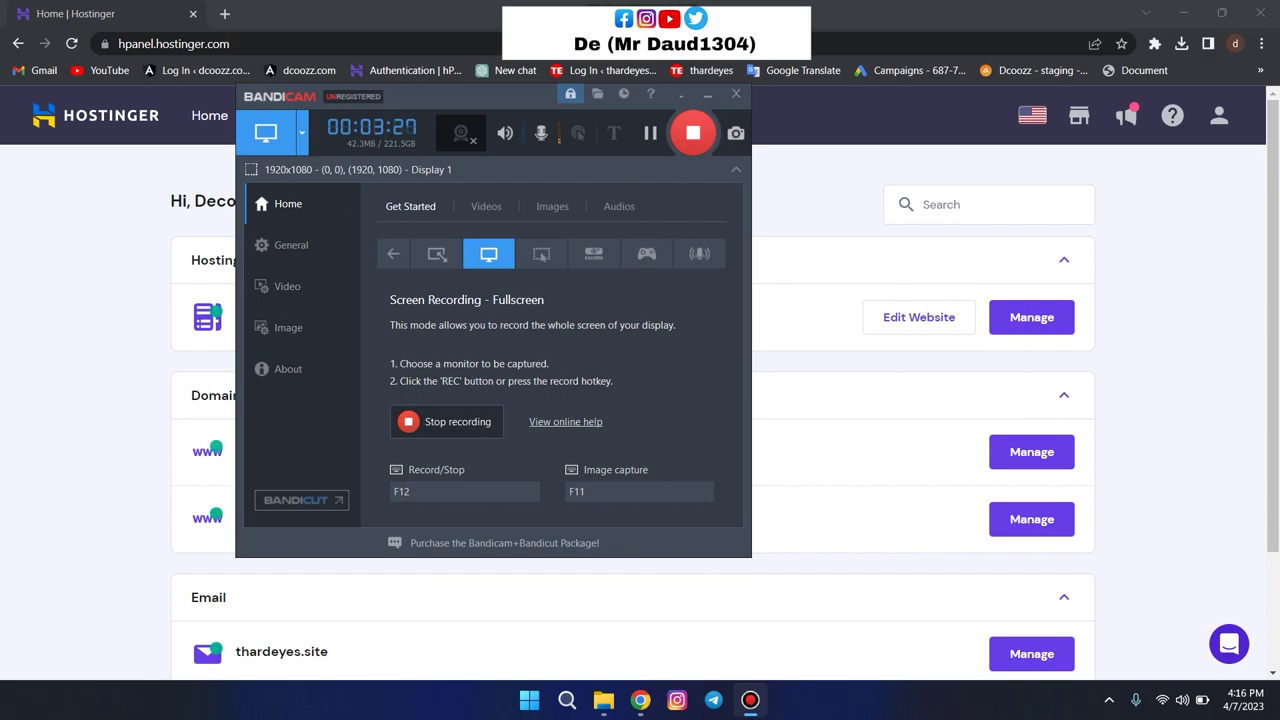
key("alt+Tab")
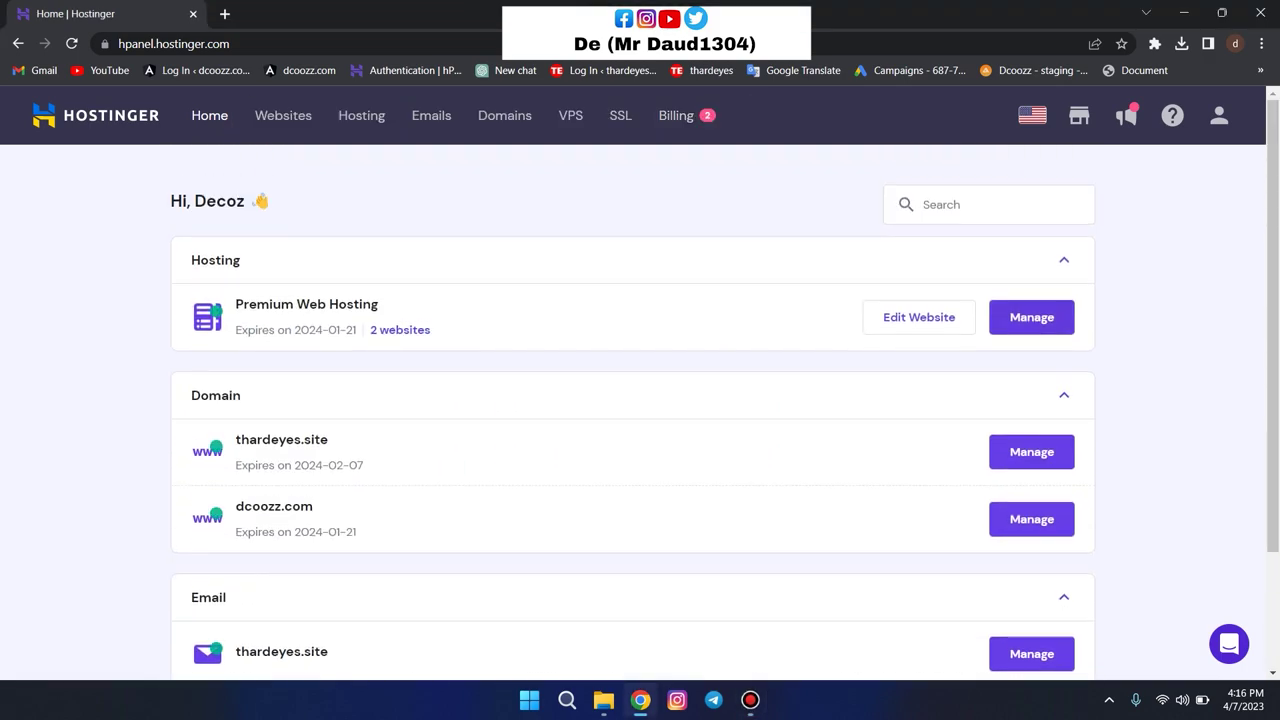
Step: Open the management page of the Premium Web Hosting plan for dcoozz.com and launch its File Manager
left_click(1032, 317)
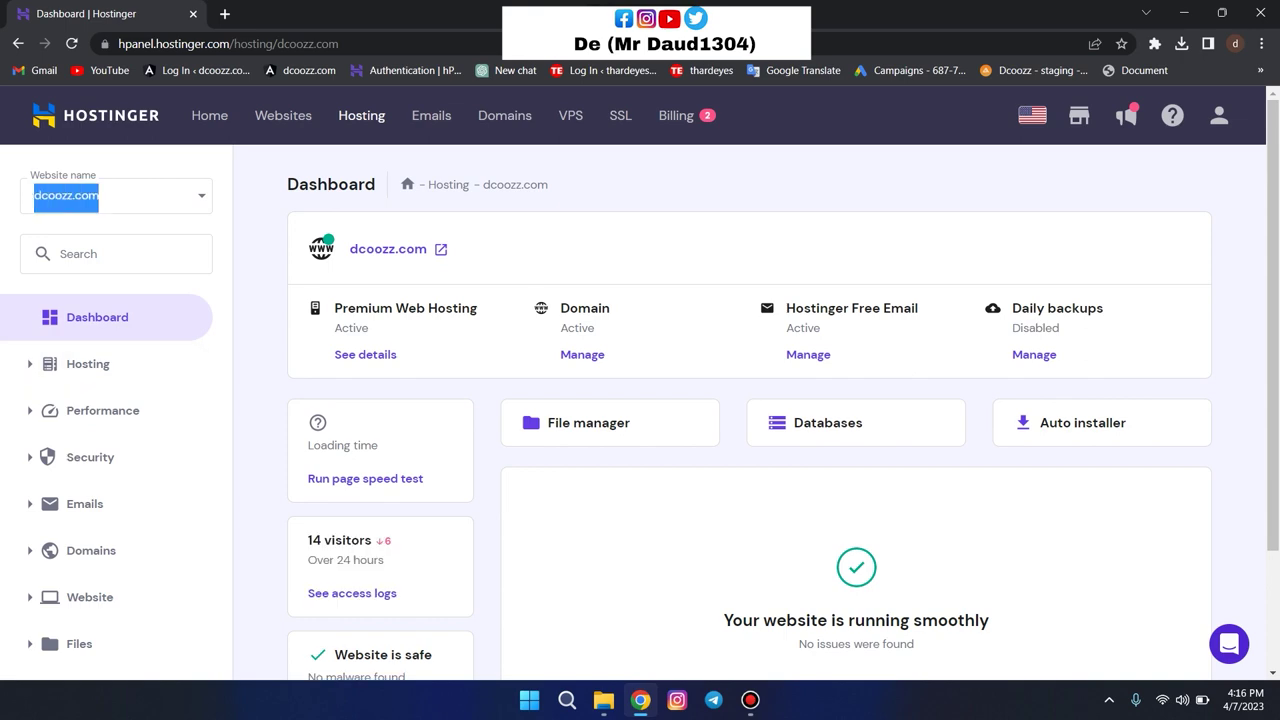
scroll(765, 295, "down", 1)
scroll(765, 295, "up", 1)
scroll(765, 295, "down", 2)
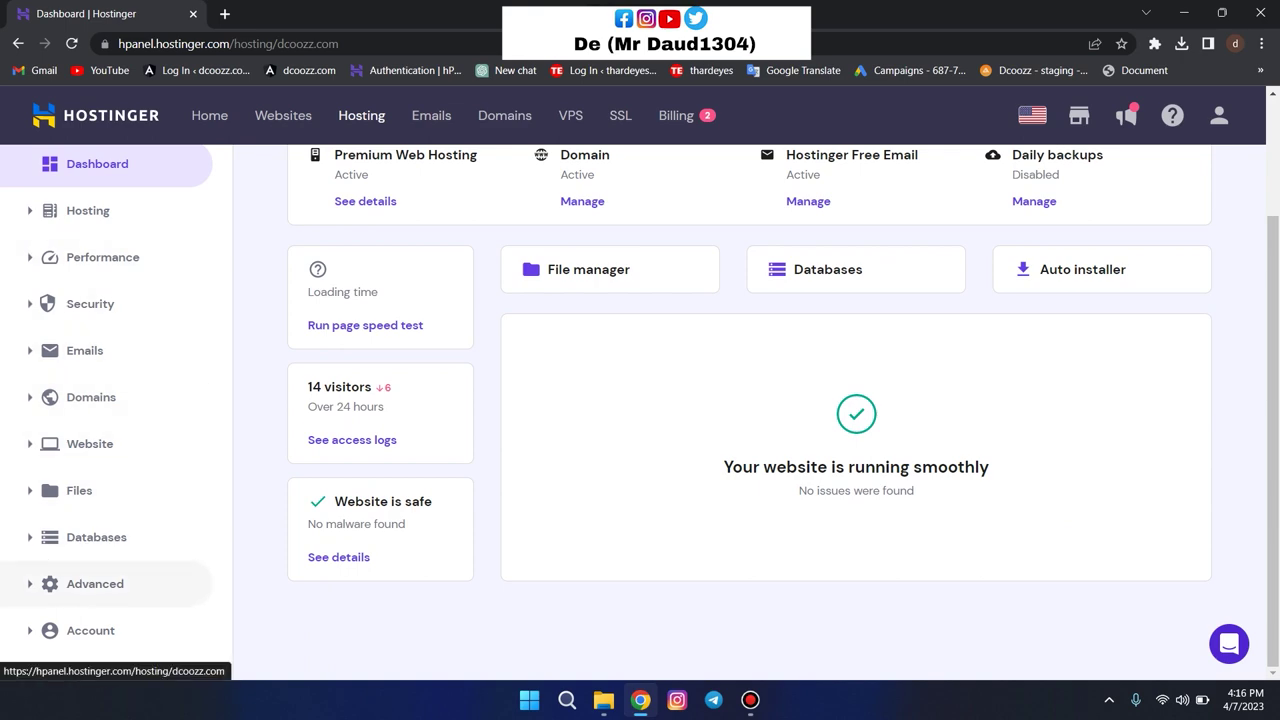
left_click(79, 490)
left_click(98, 529)
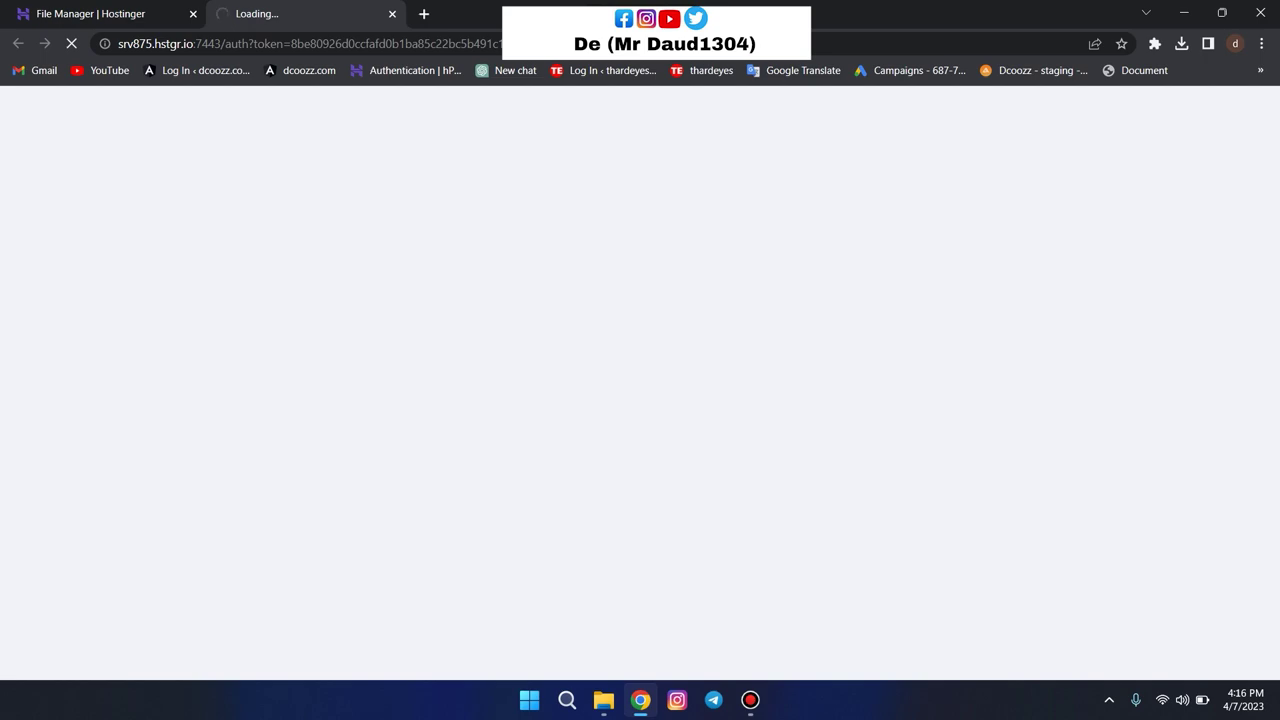
left_click(1222, 13)
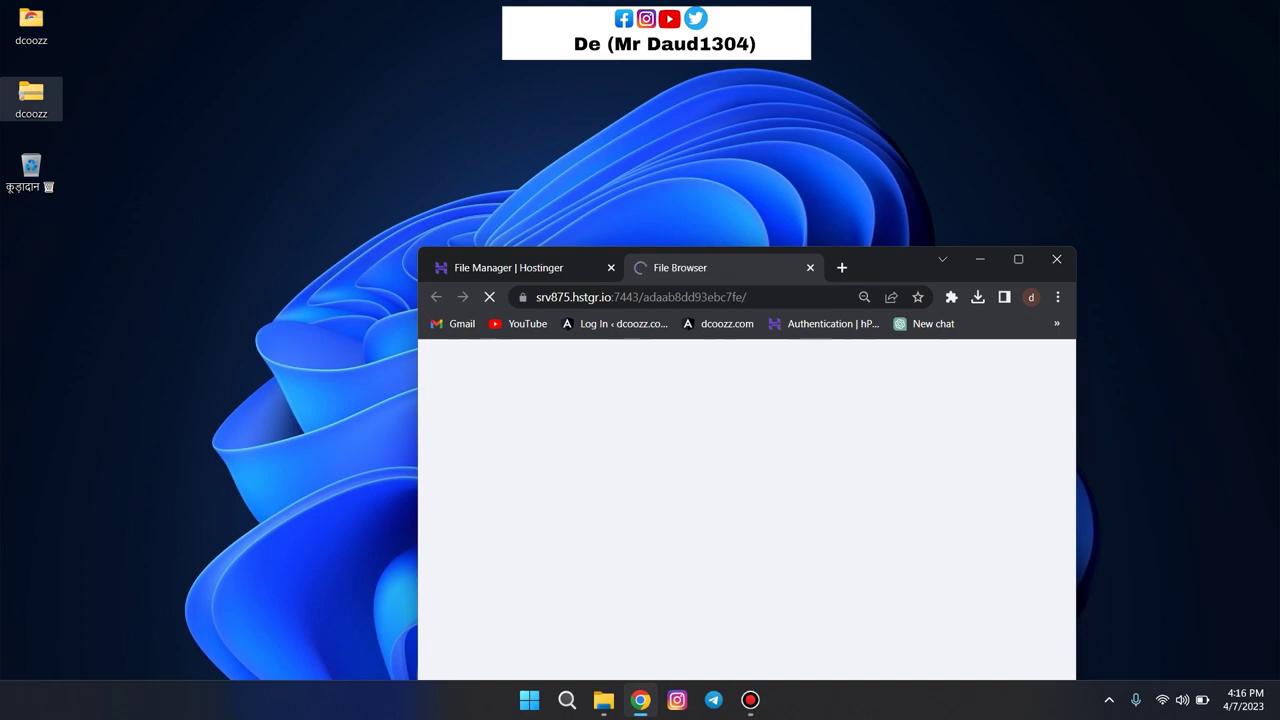
left_click_drag(893, 264, 852, 0)
Step: Delete everything in the public_html folder immediately, skipping the trash bin
double_click(290, 223)
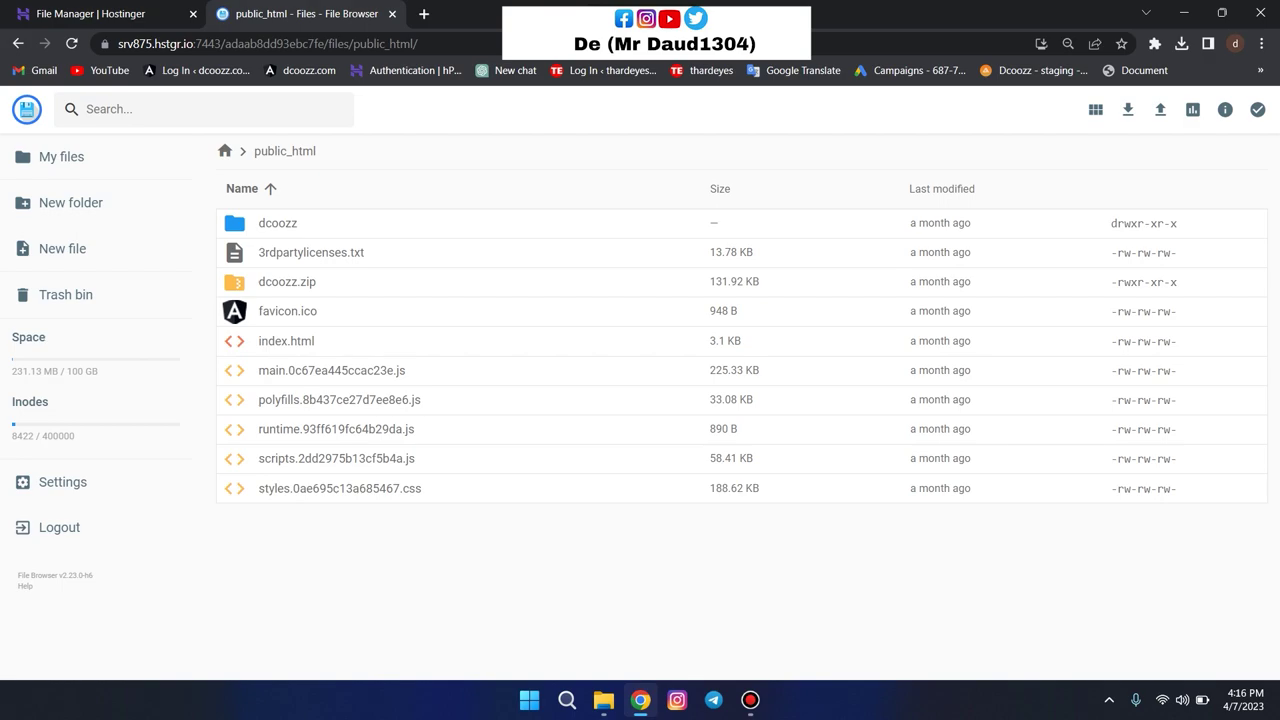
key("ctrl+a")
key("Delete")
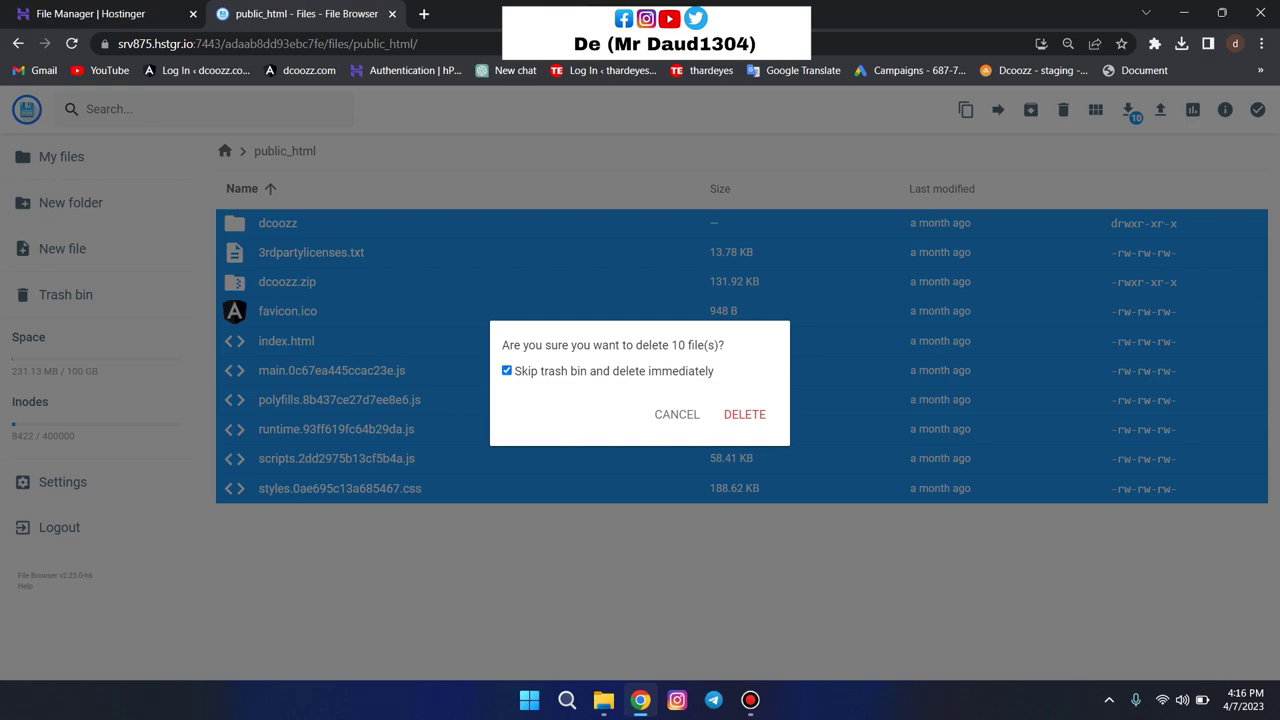
key("Return")
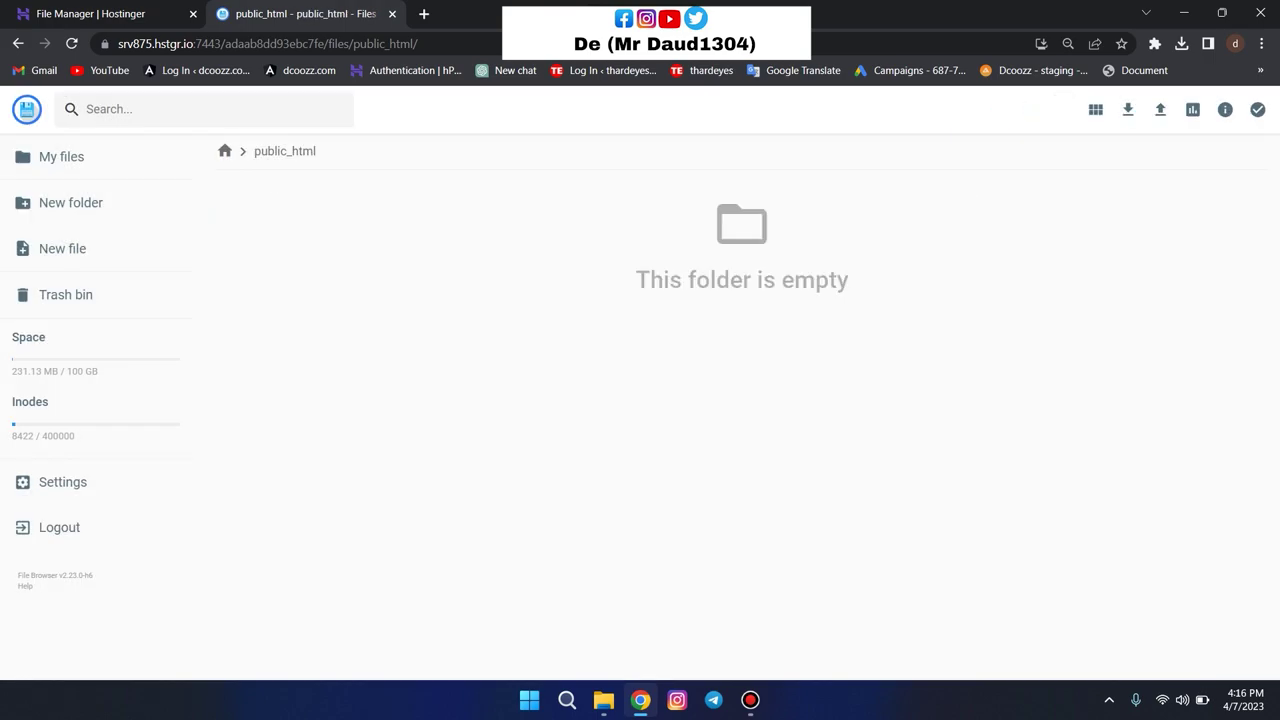
Step: Upload the dcoozz ZIP file from the desktop into public_html
left_click(1160, 109)
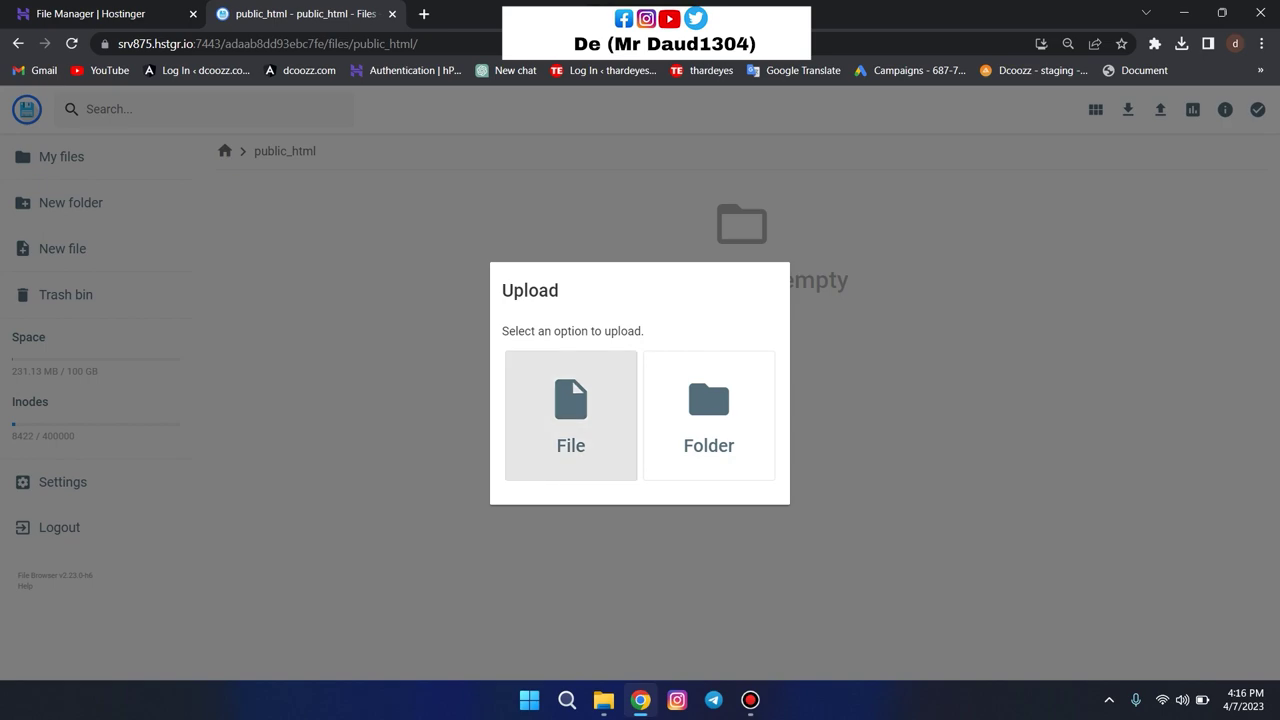
left_click(568, 376)
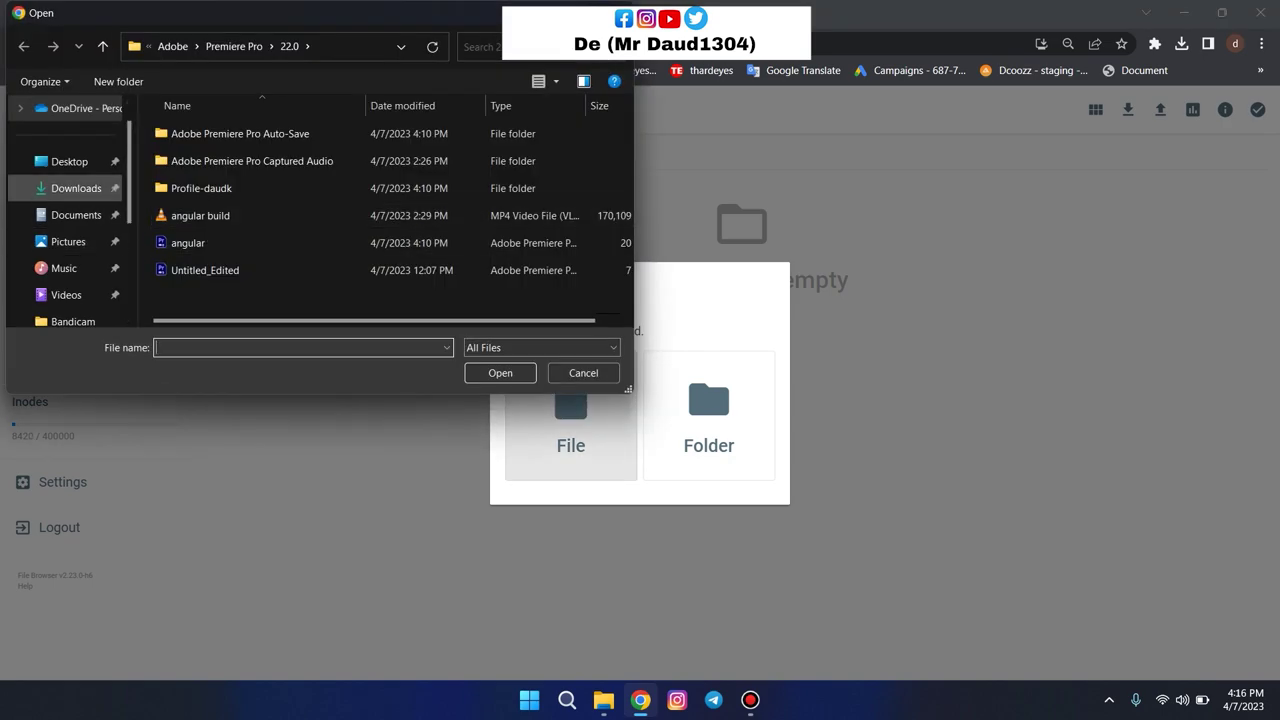
left_click(69, 162)
left_click(291, 150)
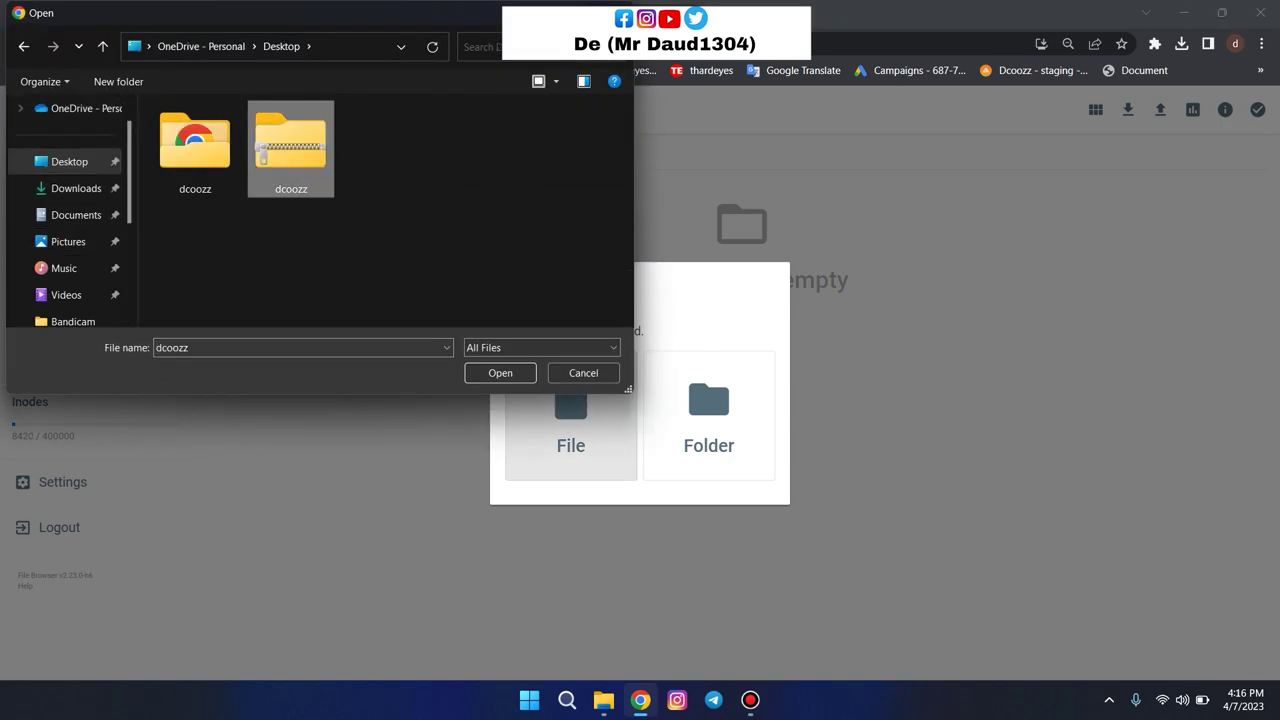
left_click(750, 700)
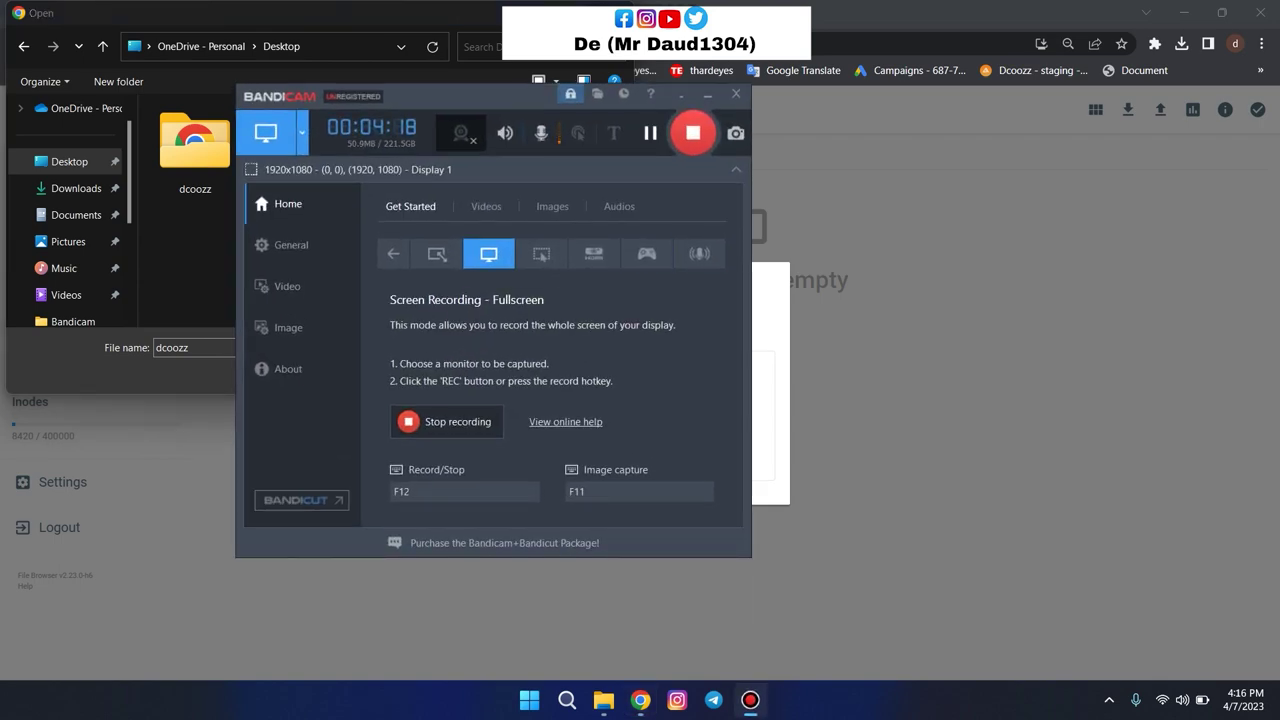
left_click(708, 95)
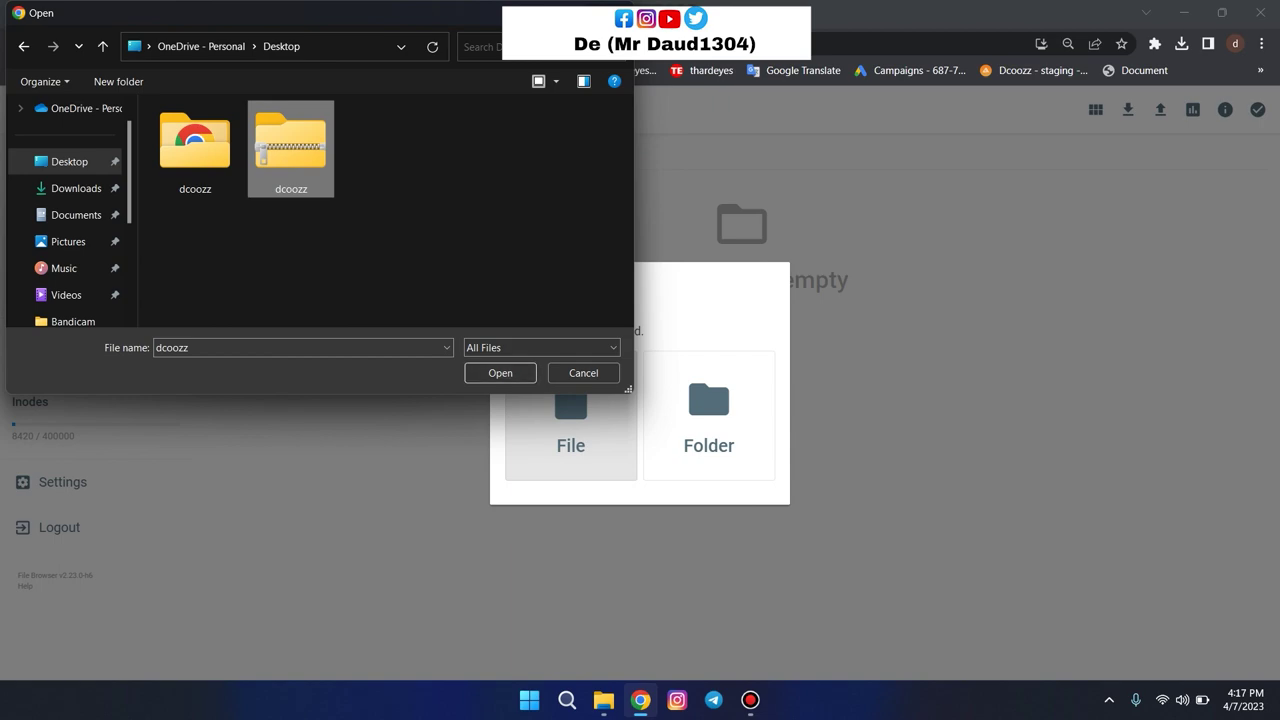
left_click(500, 373)
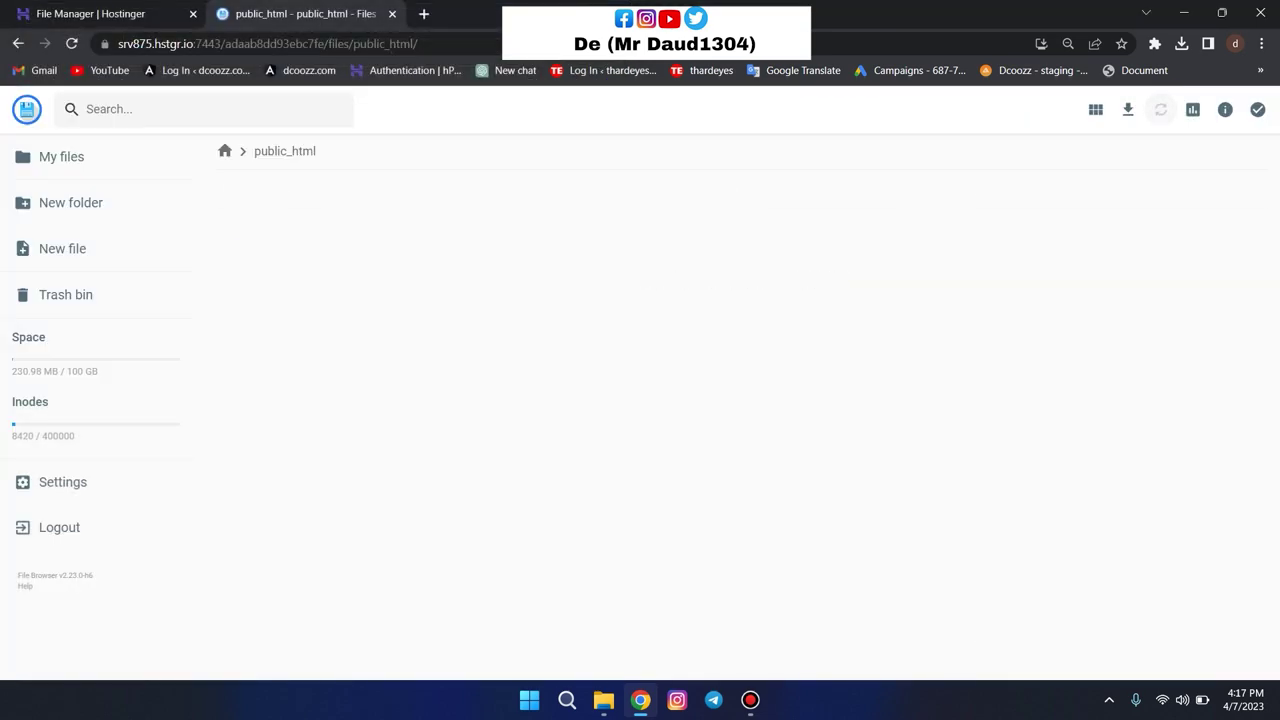
Step: Extract dcoozz.zip into a folder named dcoozz inside public_html and open the extracted folder
right_click(424, 224)
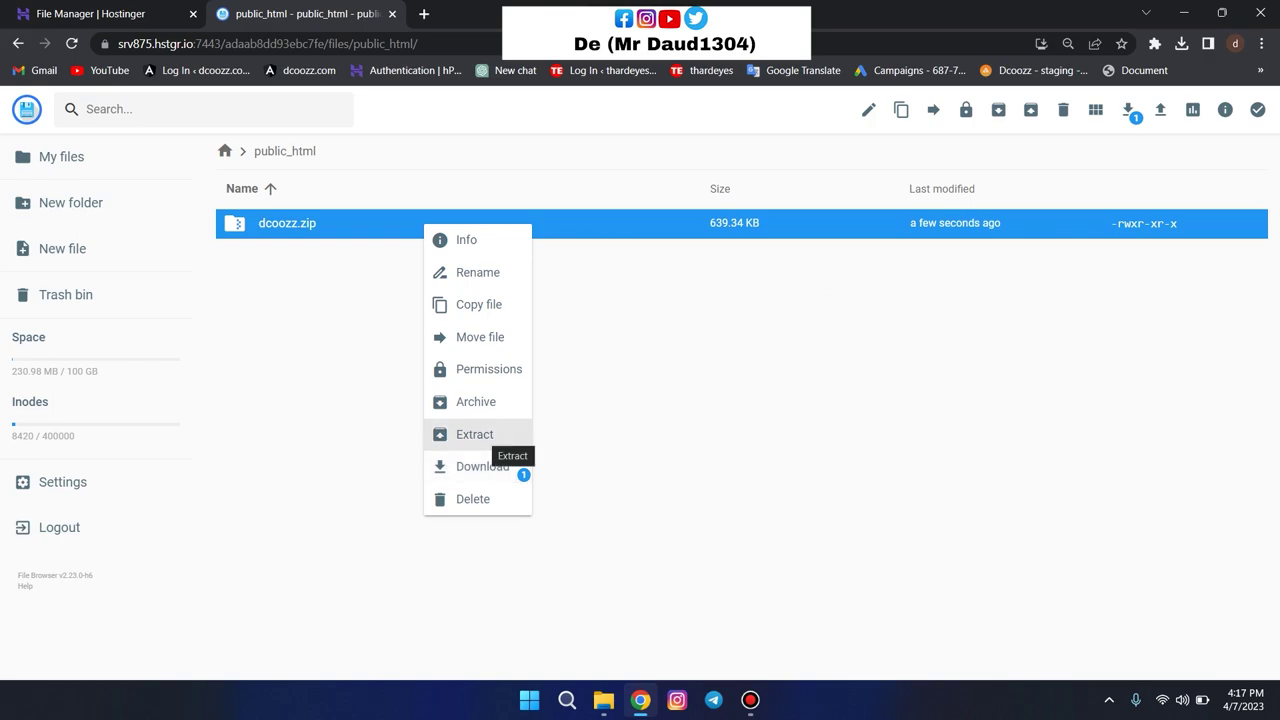
left_click(478, 434)
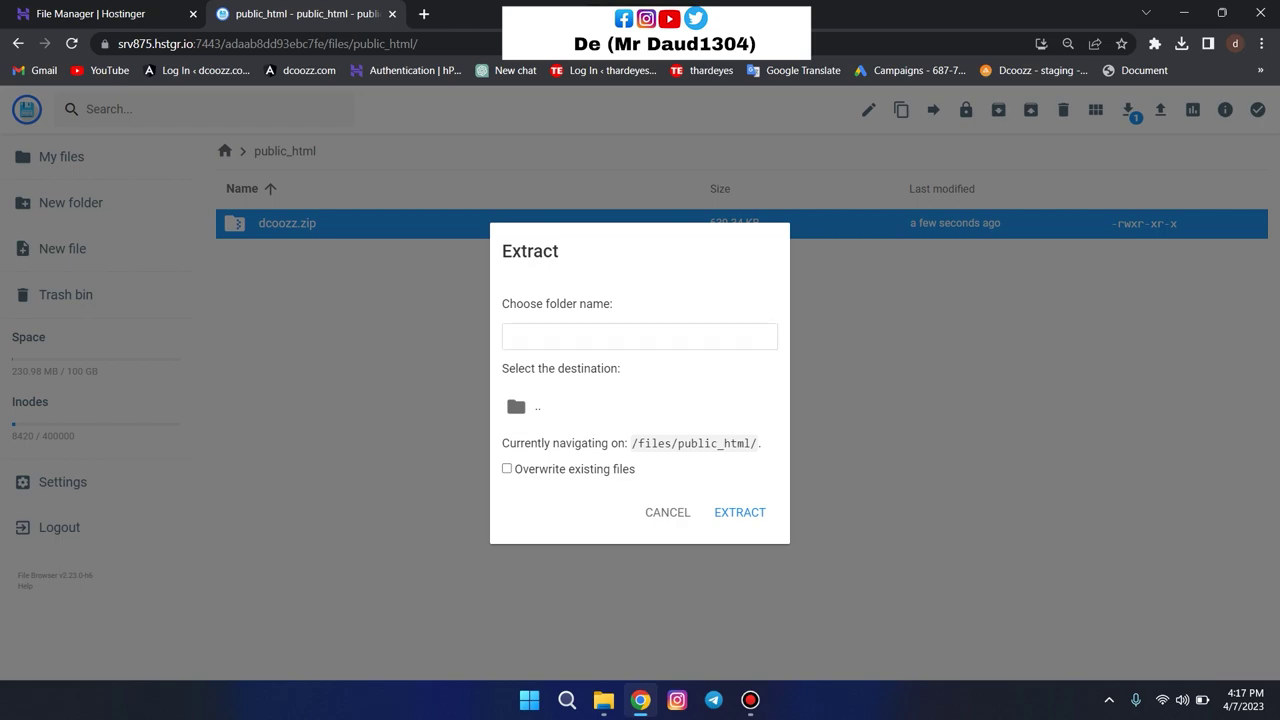
key("Return")
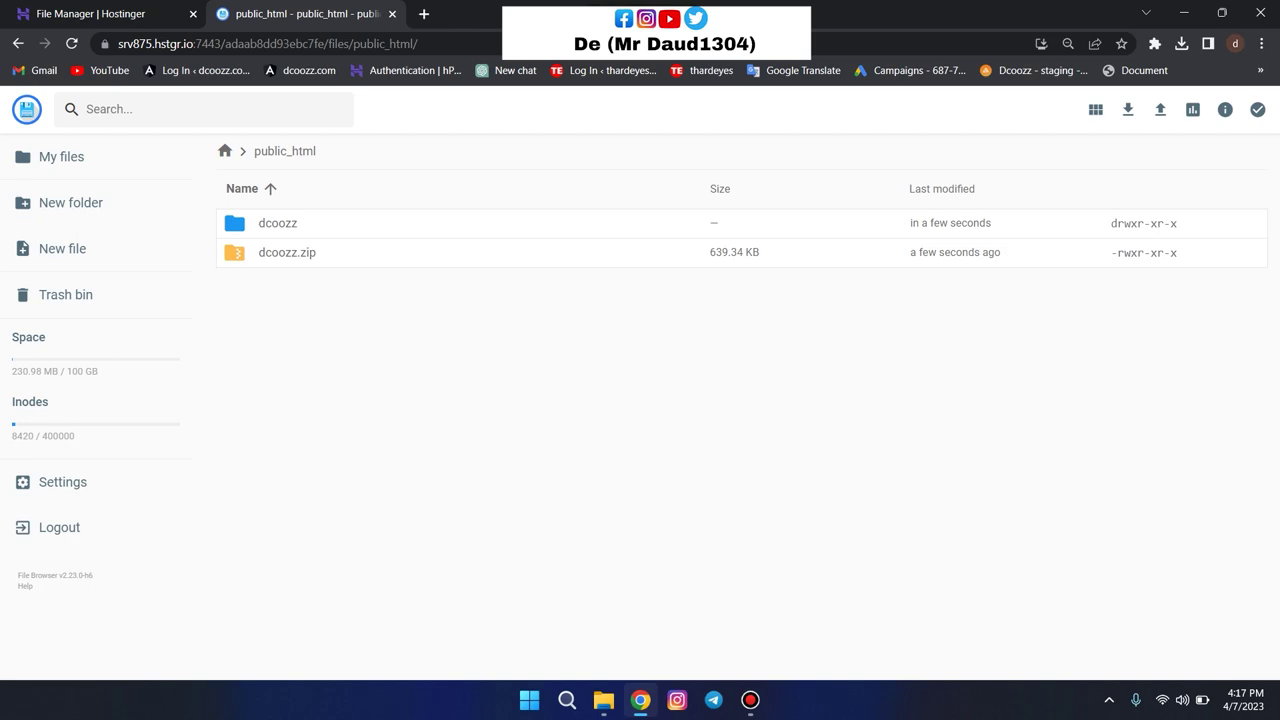
left_click(278, 223)
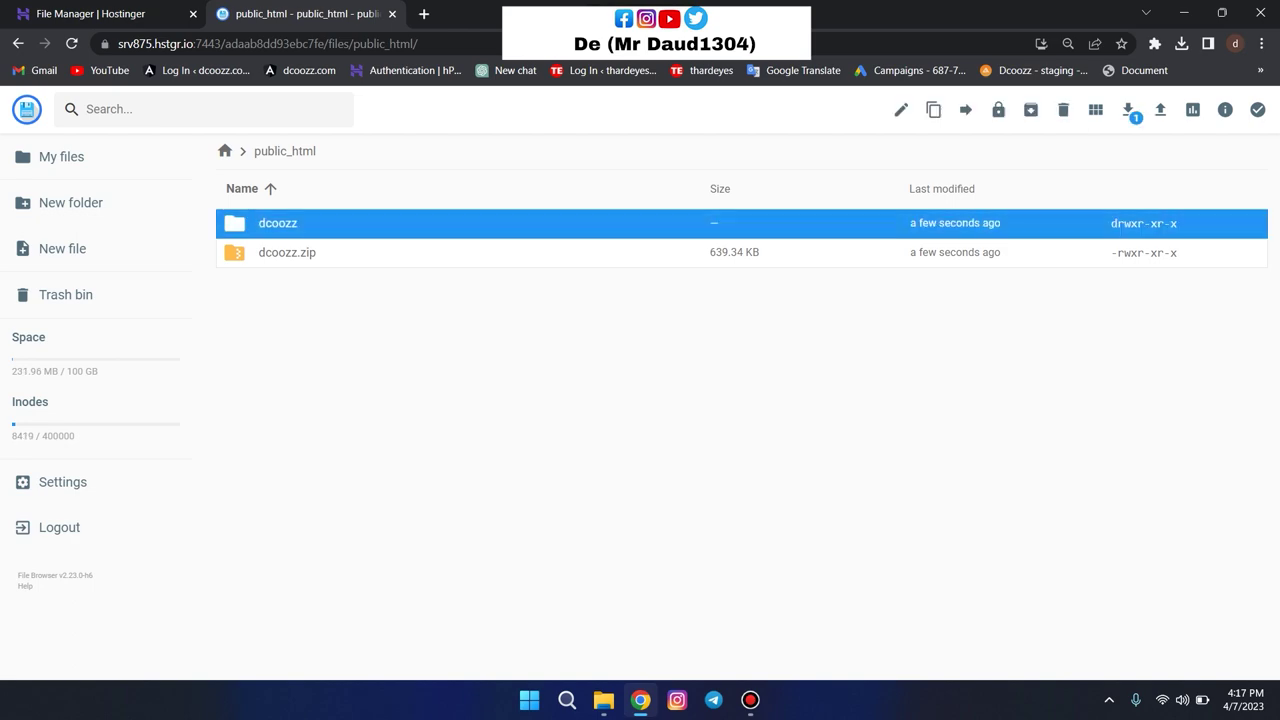
double_click(278, 223)
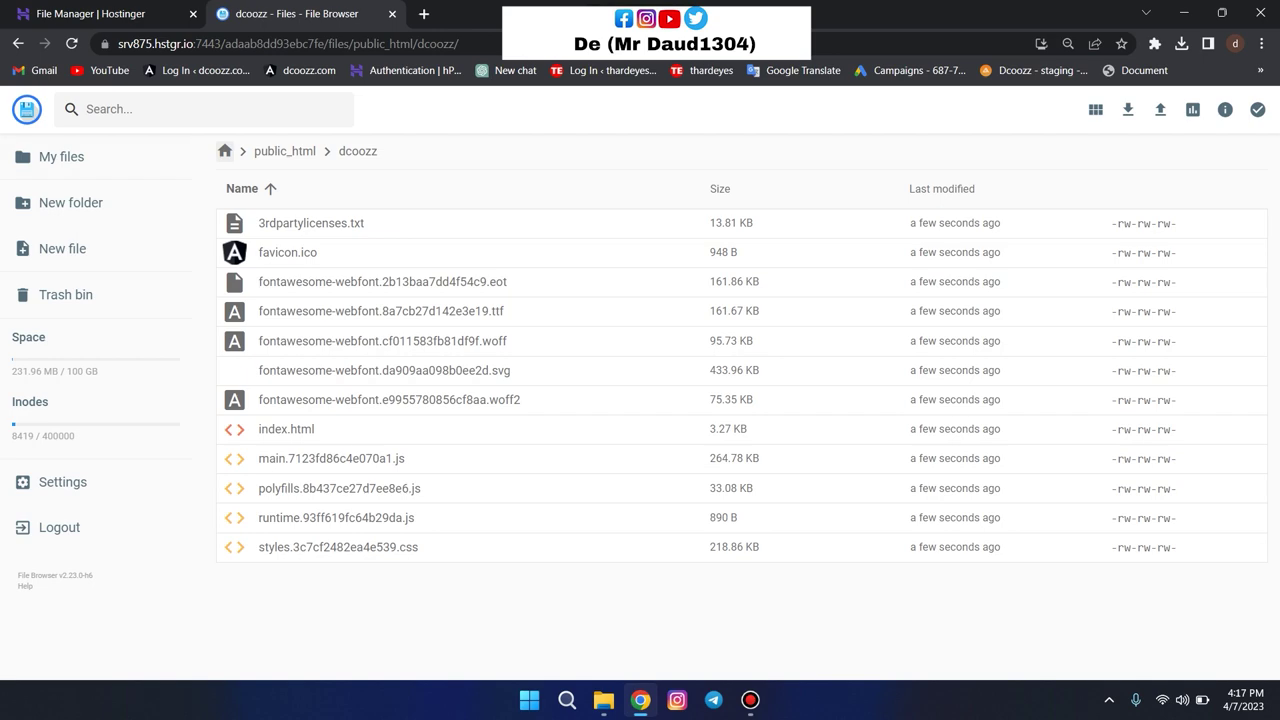
Step: Go back through the home folder to public_html and try to preview dcoozz.zip
left_click(225, 151)
left_click(288, 223)
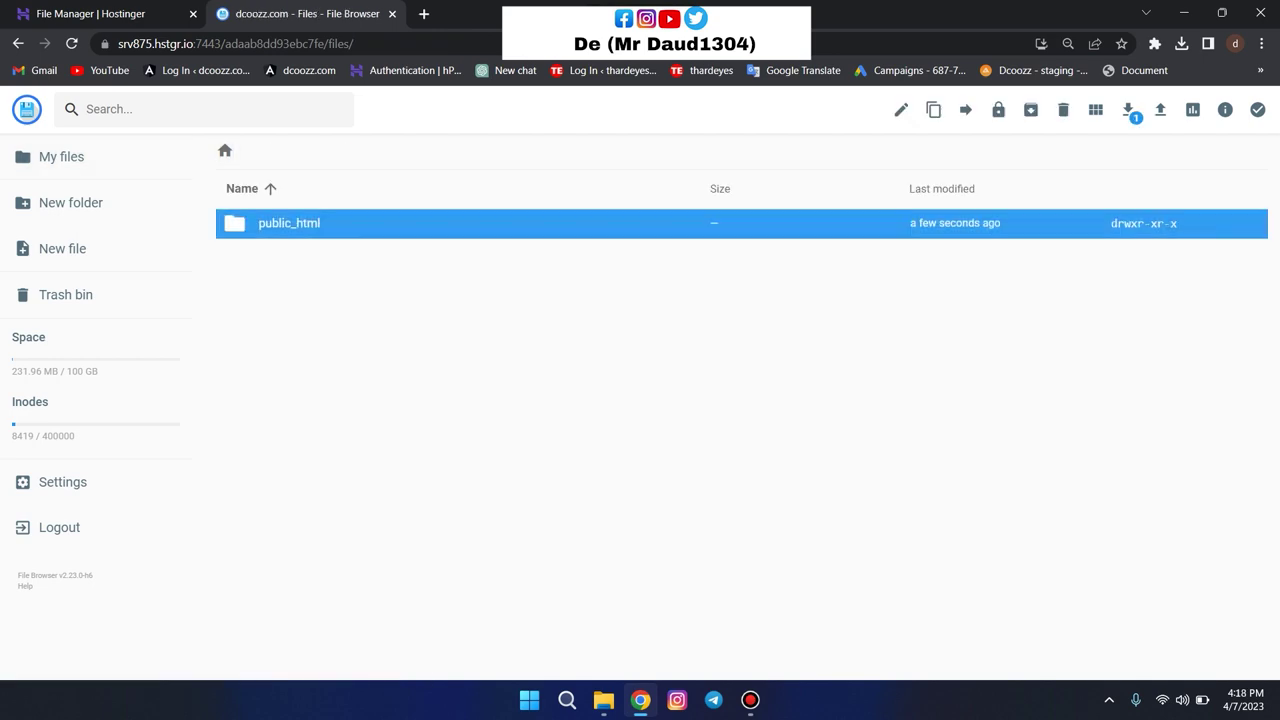
left_click(289, 223)
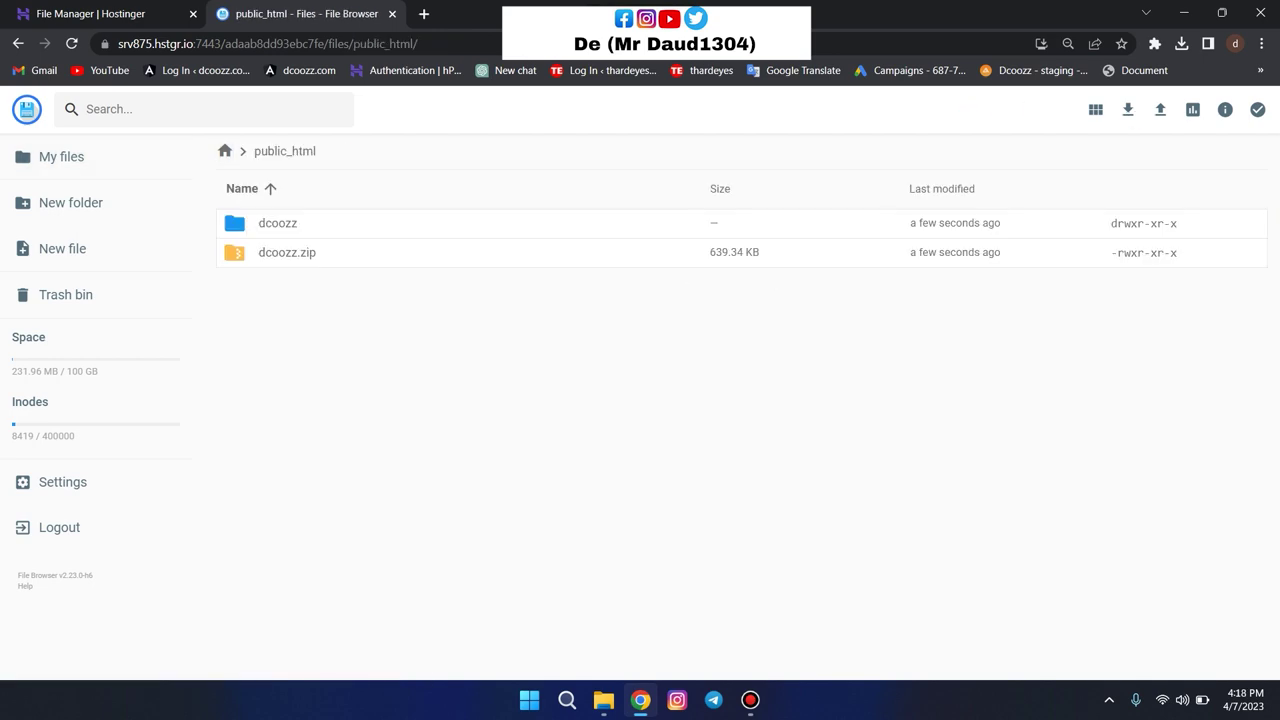
double_click(287, 253)
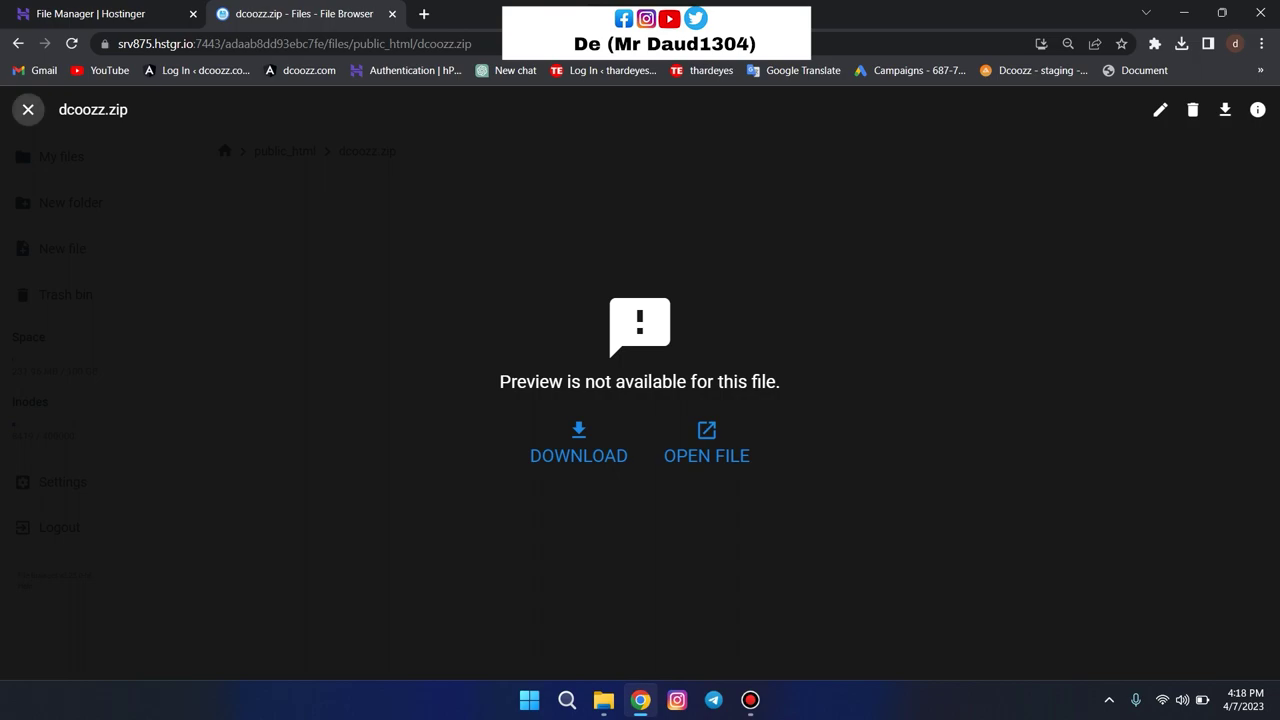
left_click(28, 110)
Step: Copy all files from the dcoozz folder to the parent folder of public_html, and check the contents of public_html
double_click(278, 223)
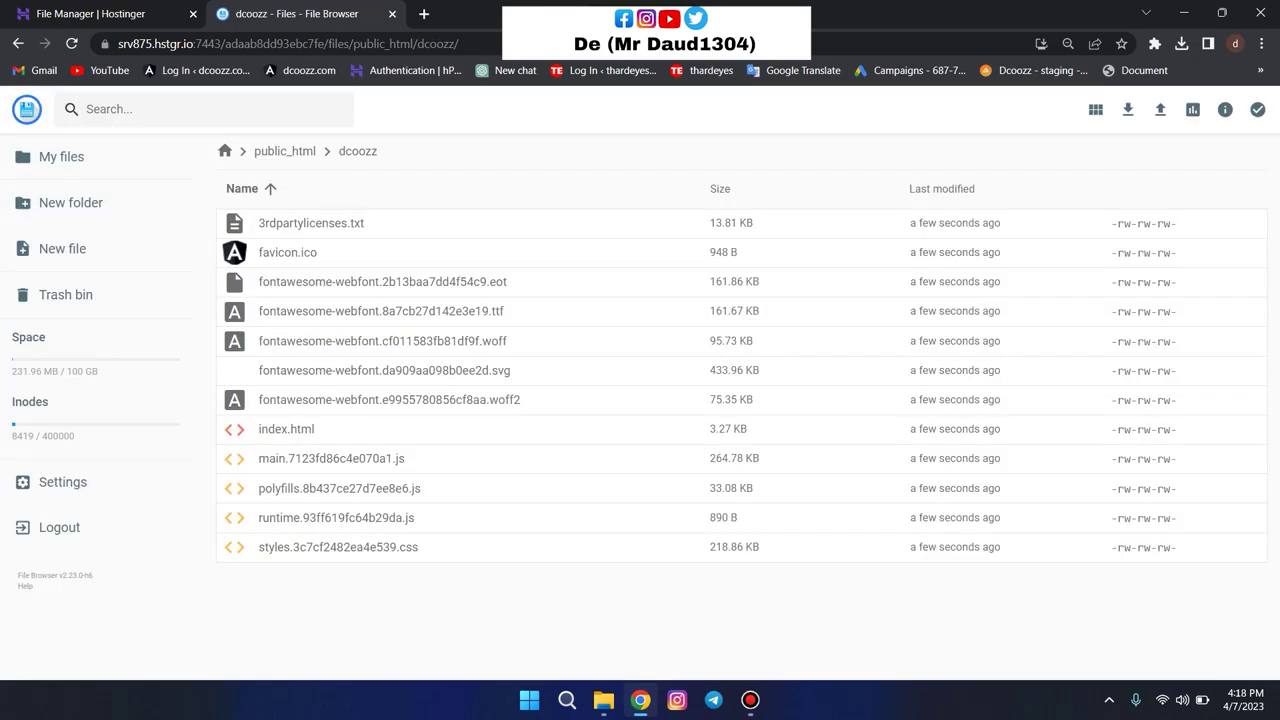
key("ctrl+a")
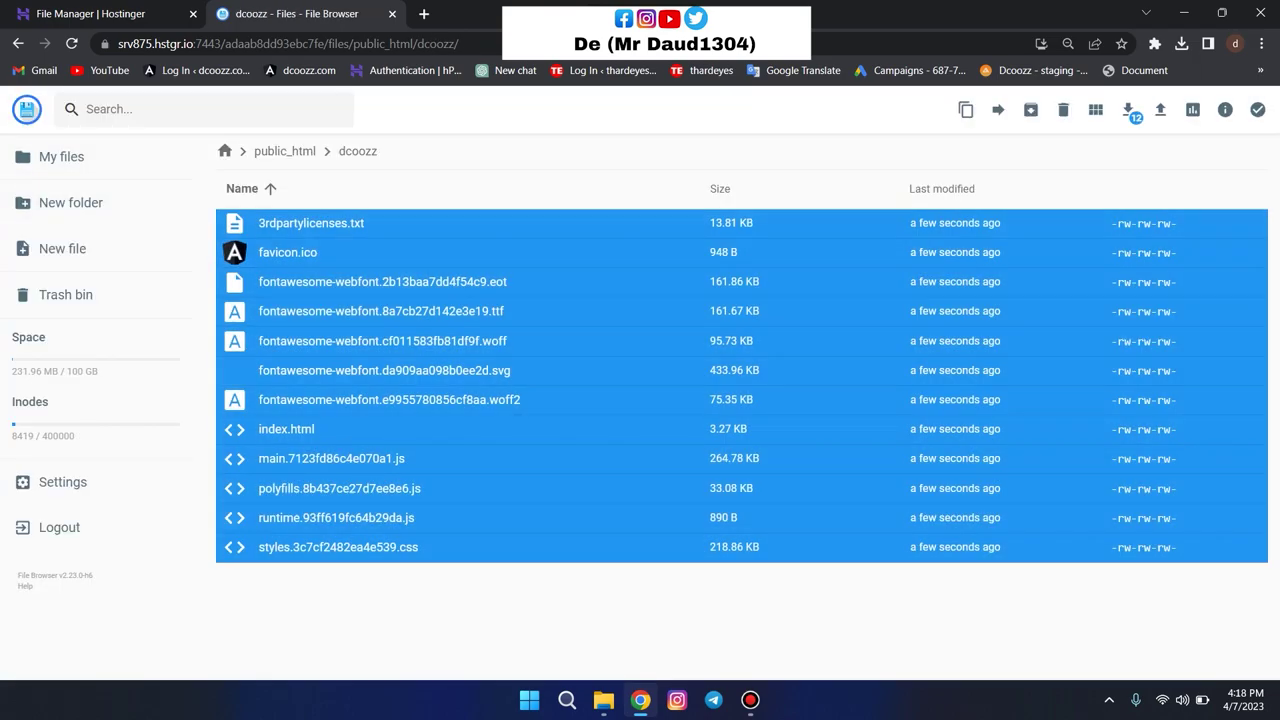
right_click(400, 234)
left_click(445, 280)
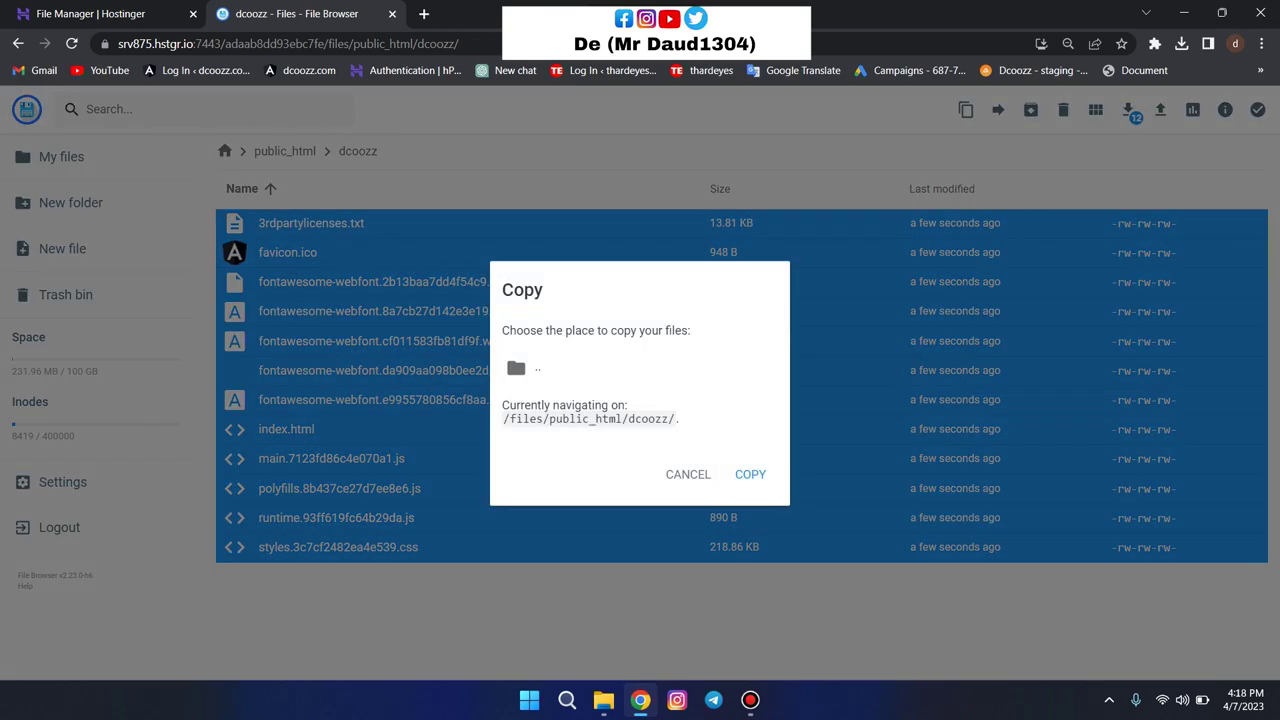
double_click(545, 371)
left_click(553, 390)
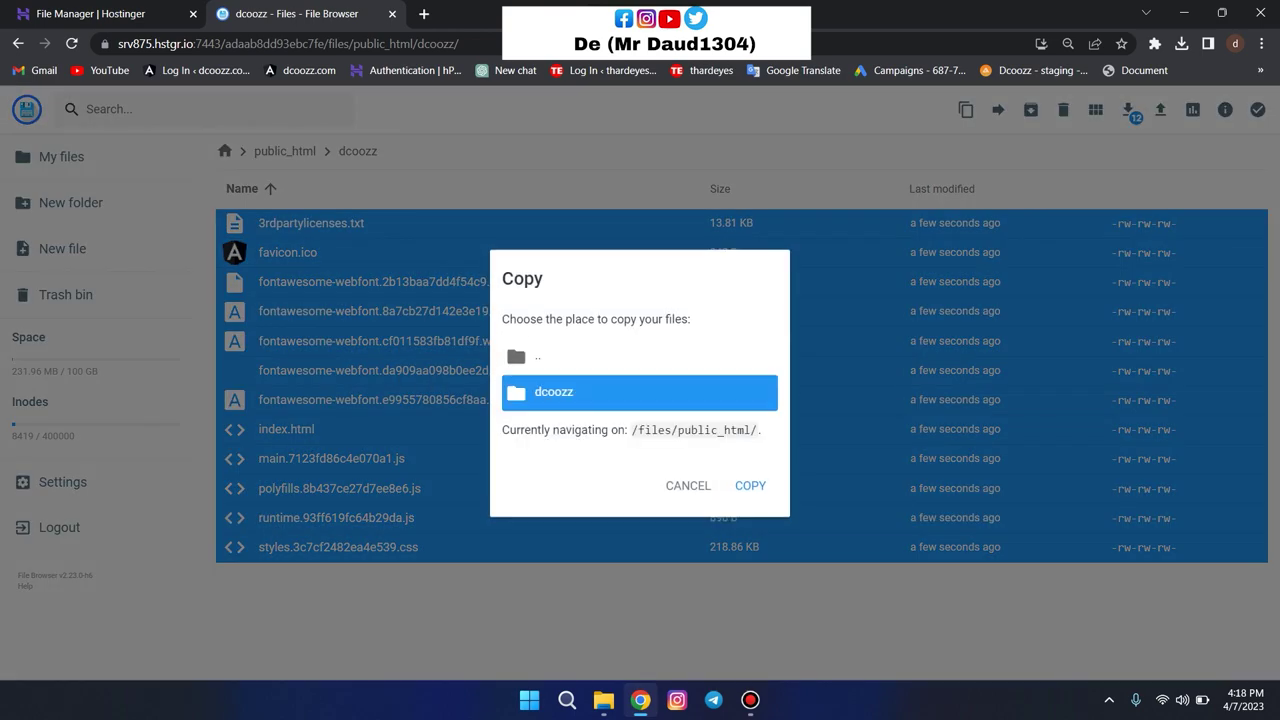
left_click(553, 357)
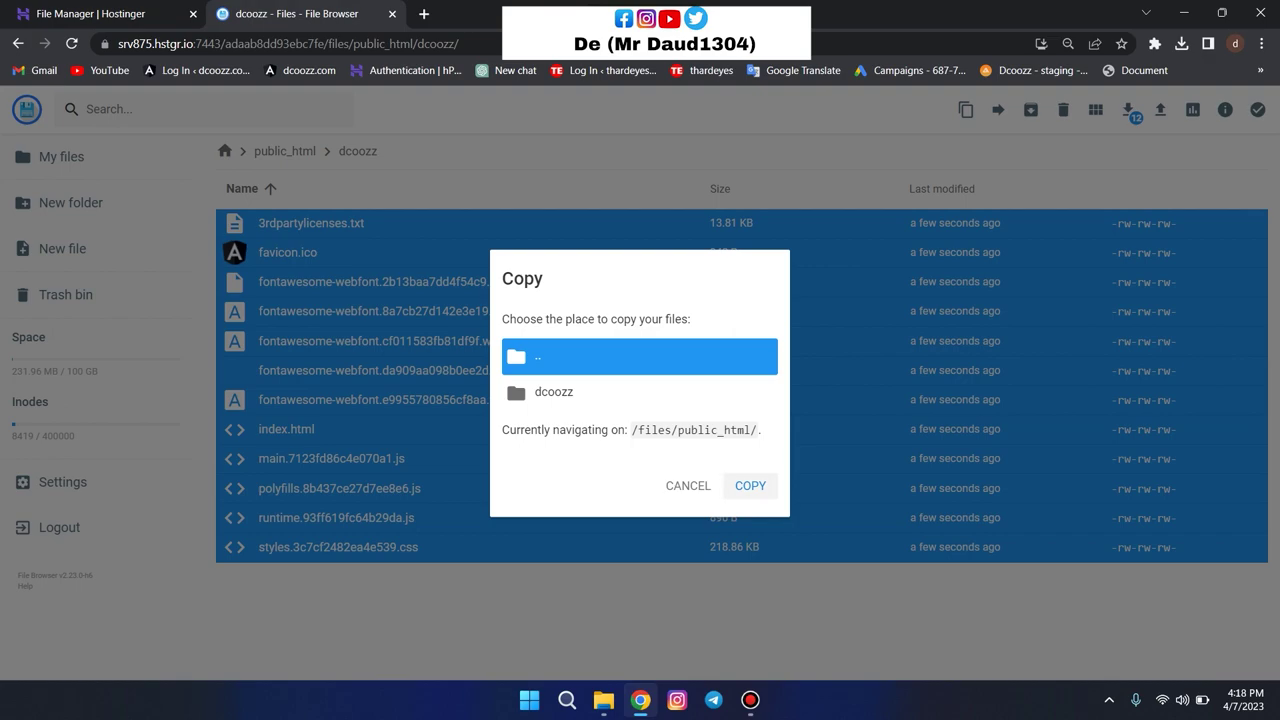
left_click(750, 486)
left_click(750, 485)
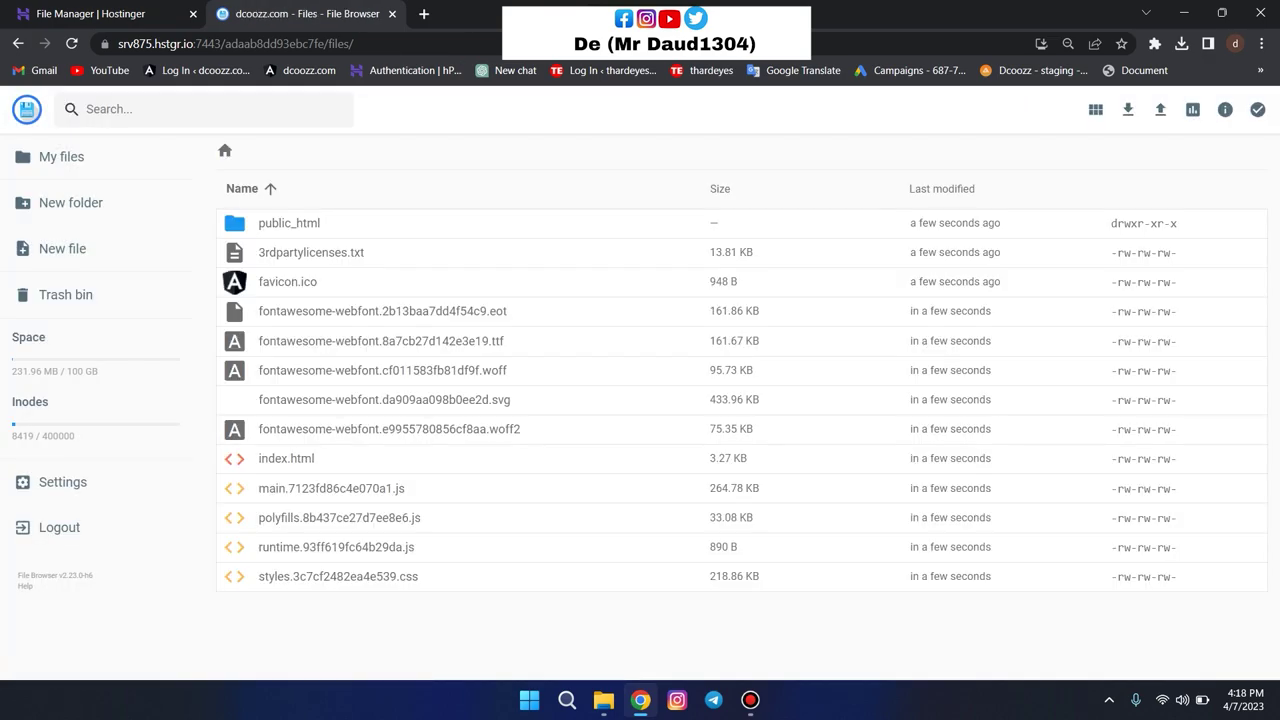
double_click(289, 223)
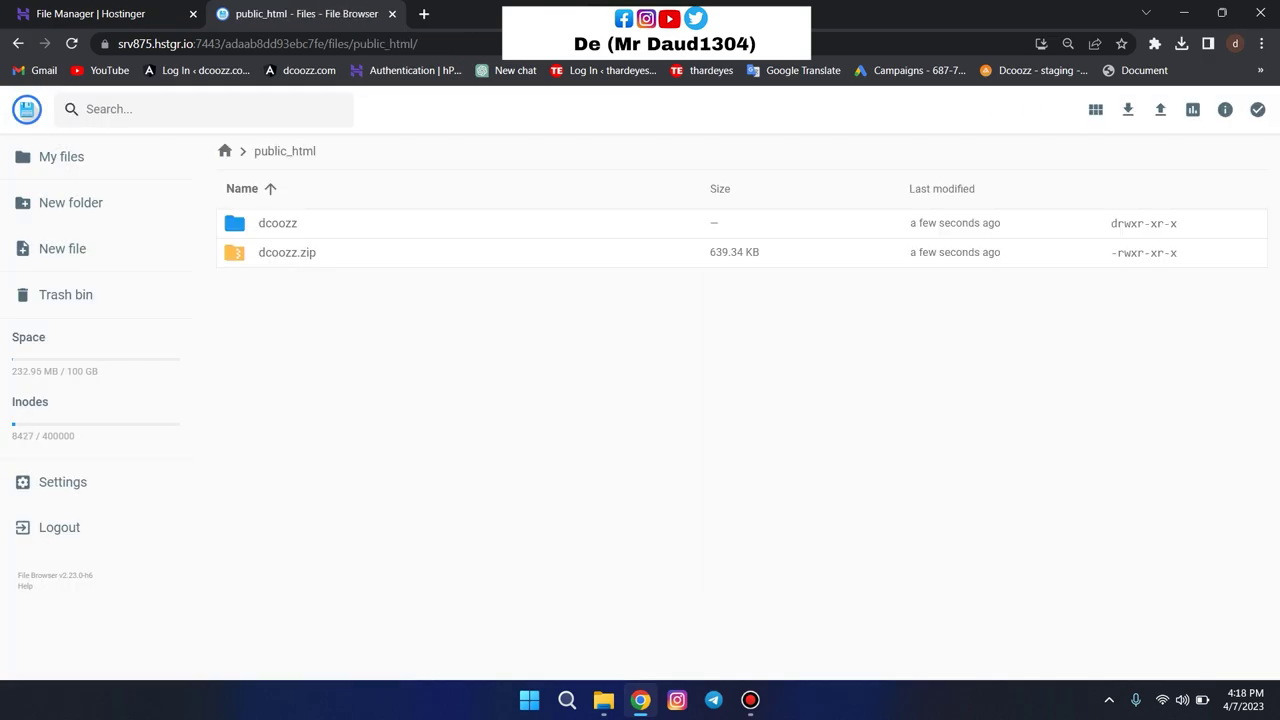
left_click(289, 223)
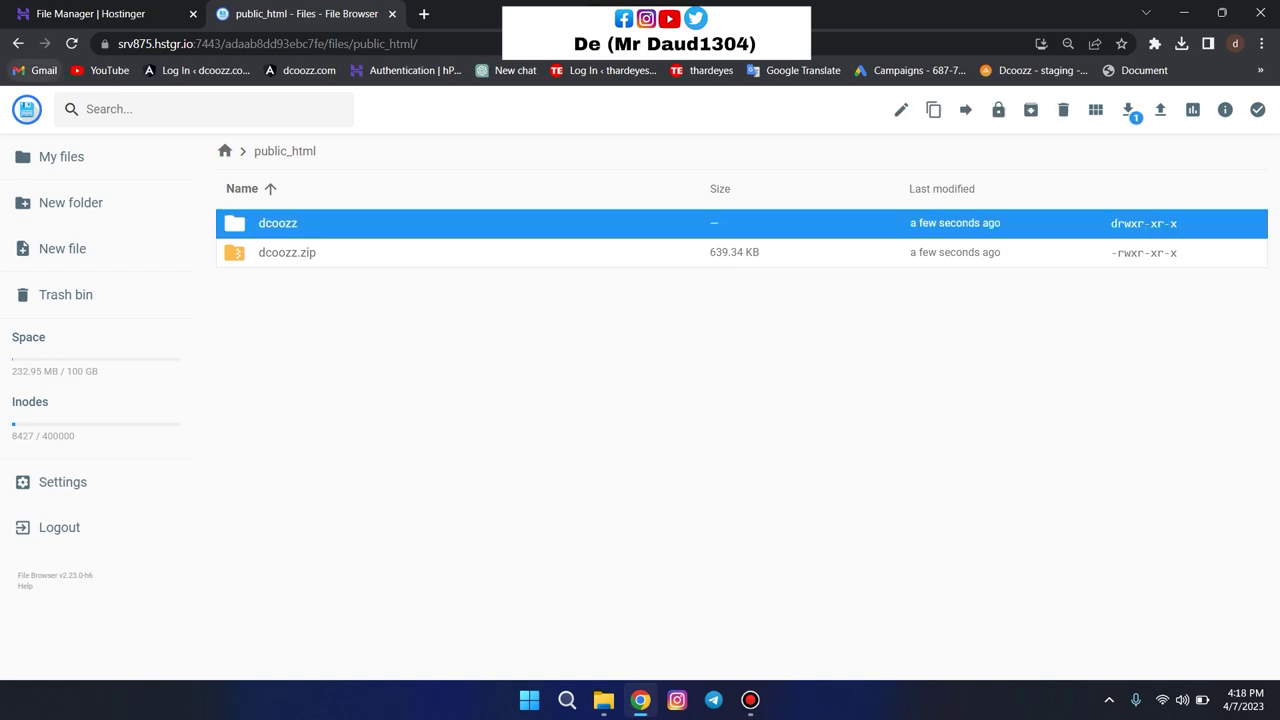
Step: Delete the copied build files from the home folder immediately, skipping the trash bin and keeping public_html
left_click(18, 43)
key("ctrl+a")
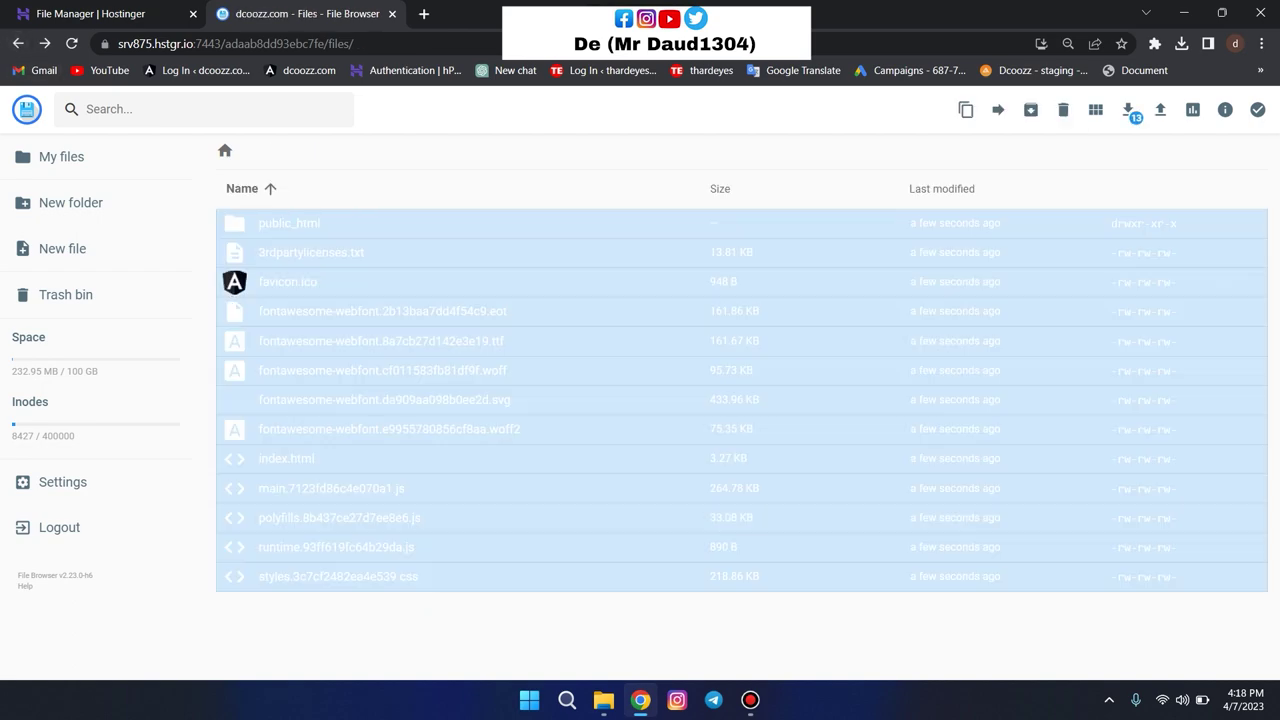
left_click(289, 223, "ctrl")
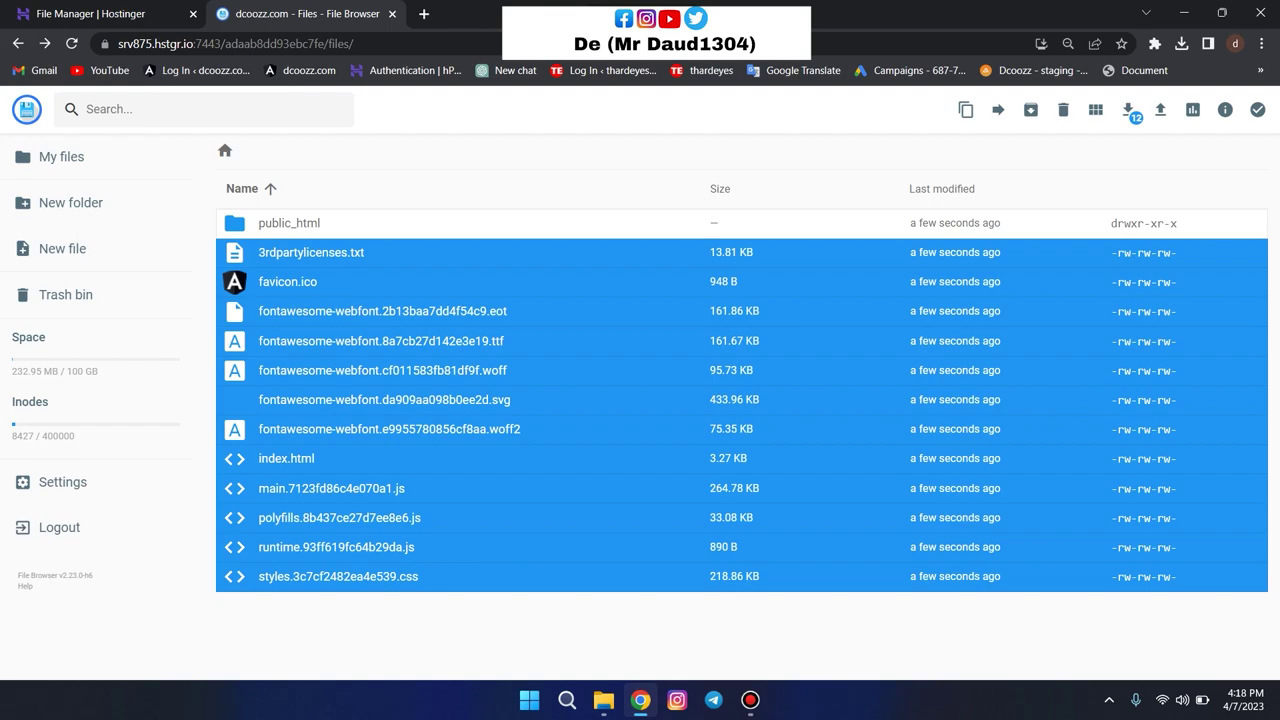
key("Delete")
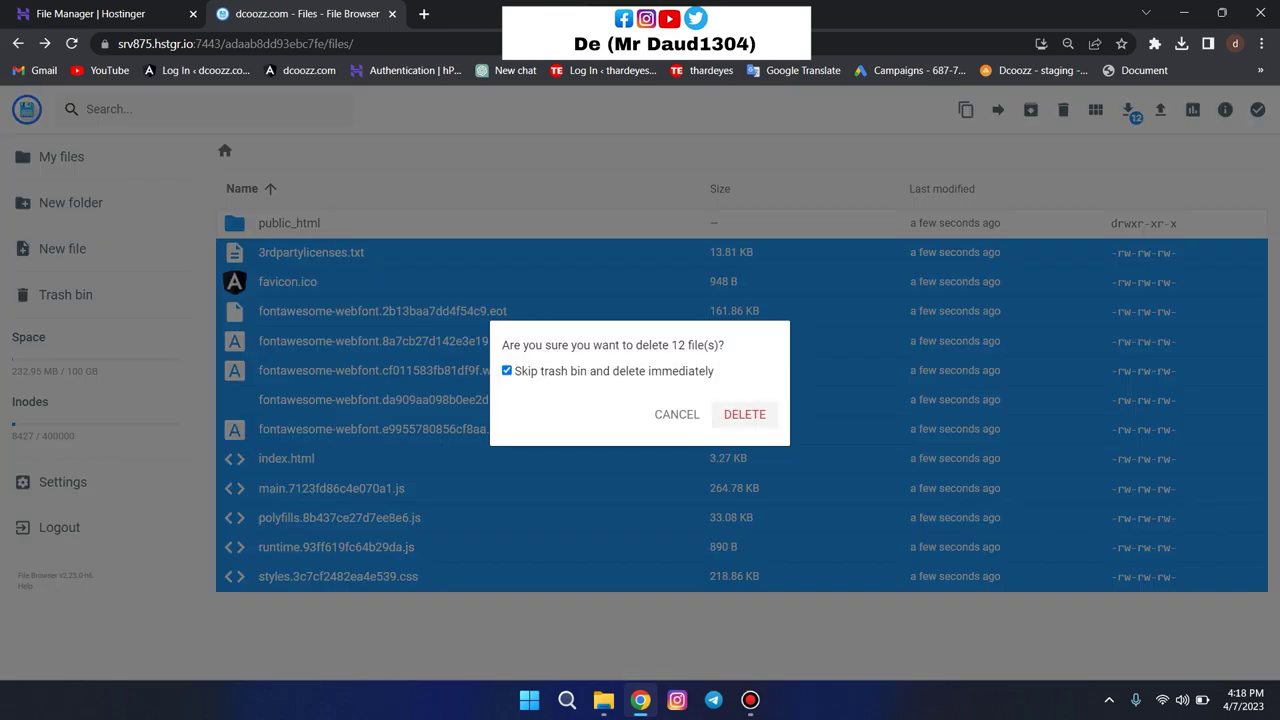
left_click(745, 414)
Step: Copy all files in public_html/dcoozz with the dcoozz folder itself as destination, and return to public_html
double_click(289, 223)
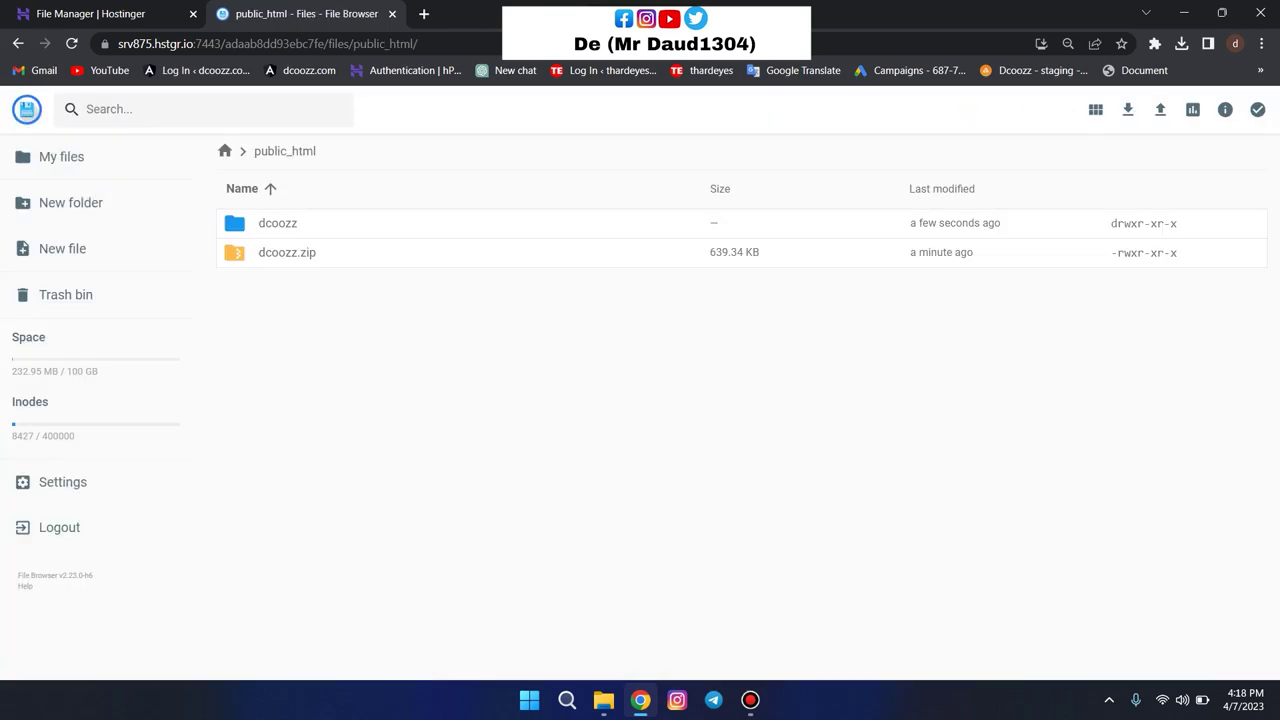
double_click(278, 223)
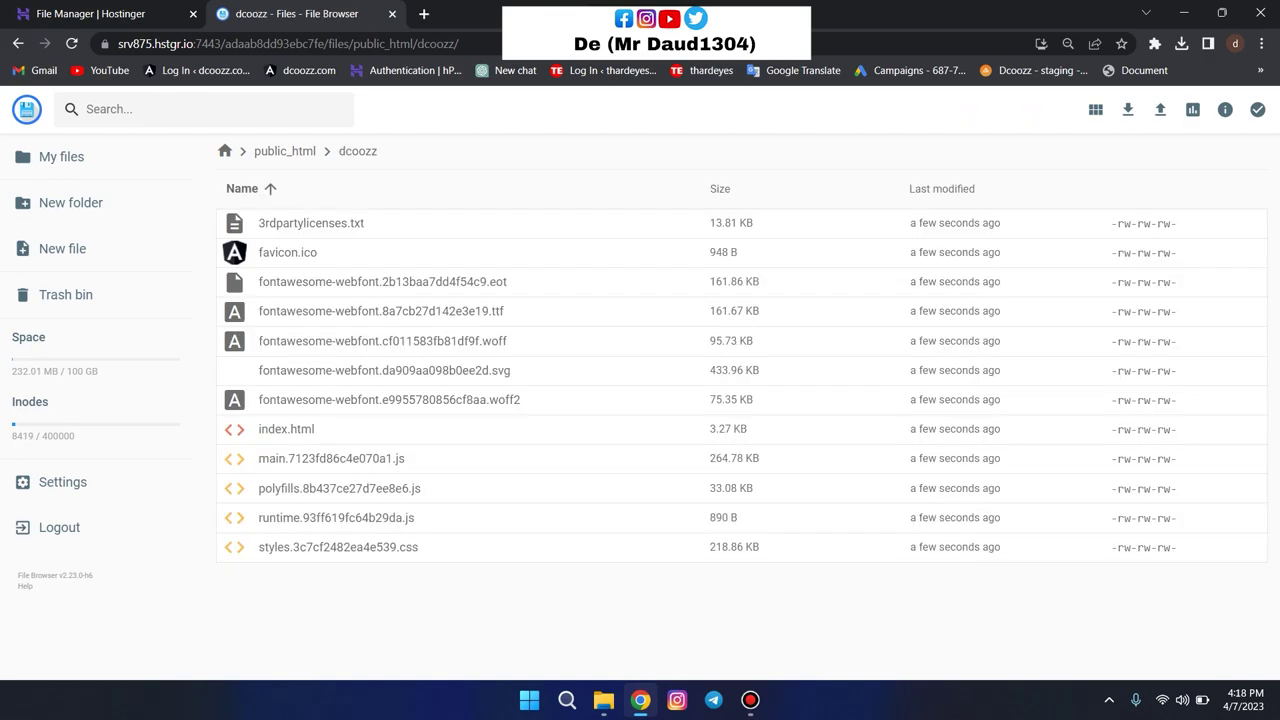
key("ctrl+a")
right_click(377, 247)
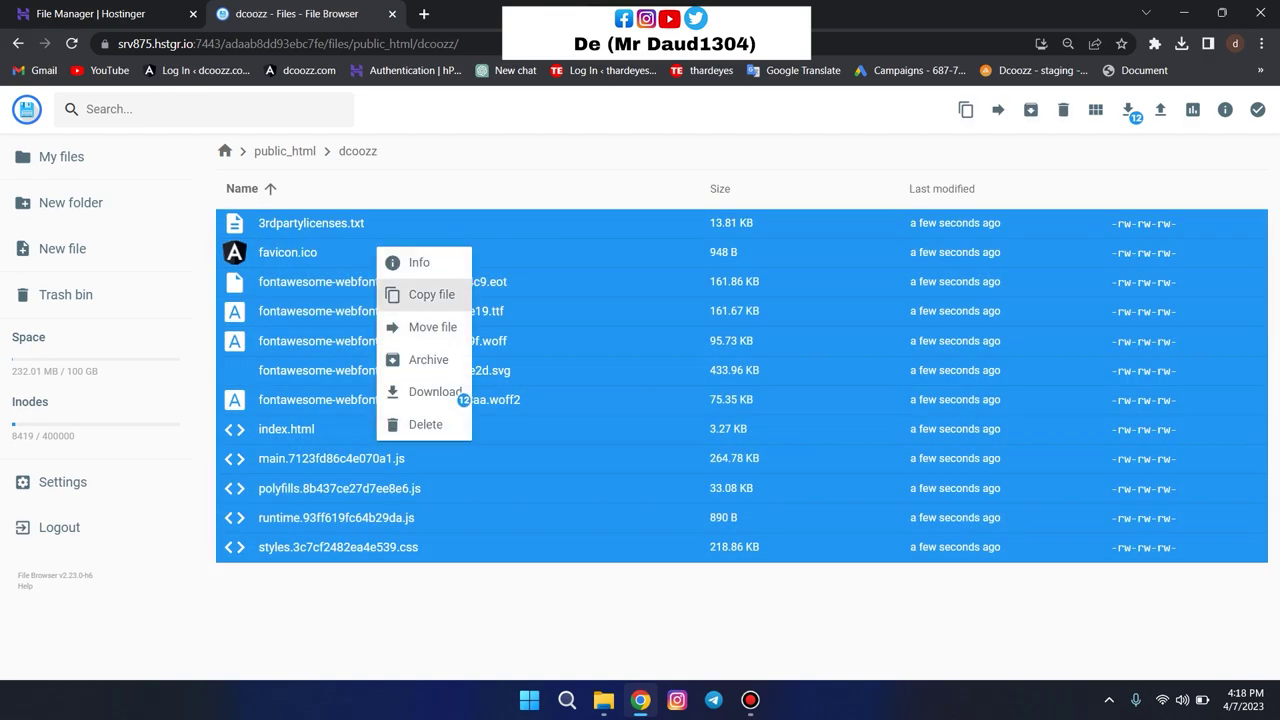
left_click(431, 294)
double_click(600, 380)
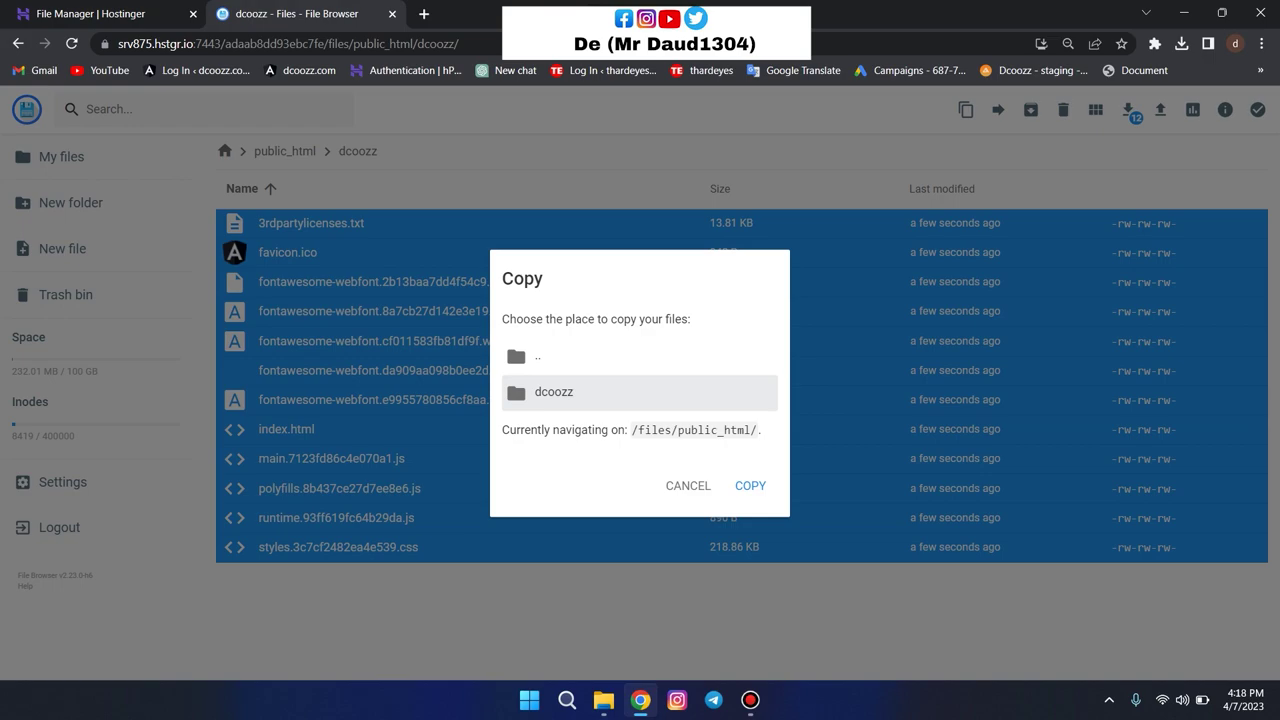
left_click(600, 383)
left_click(750, 485)
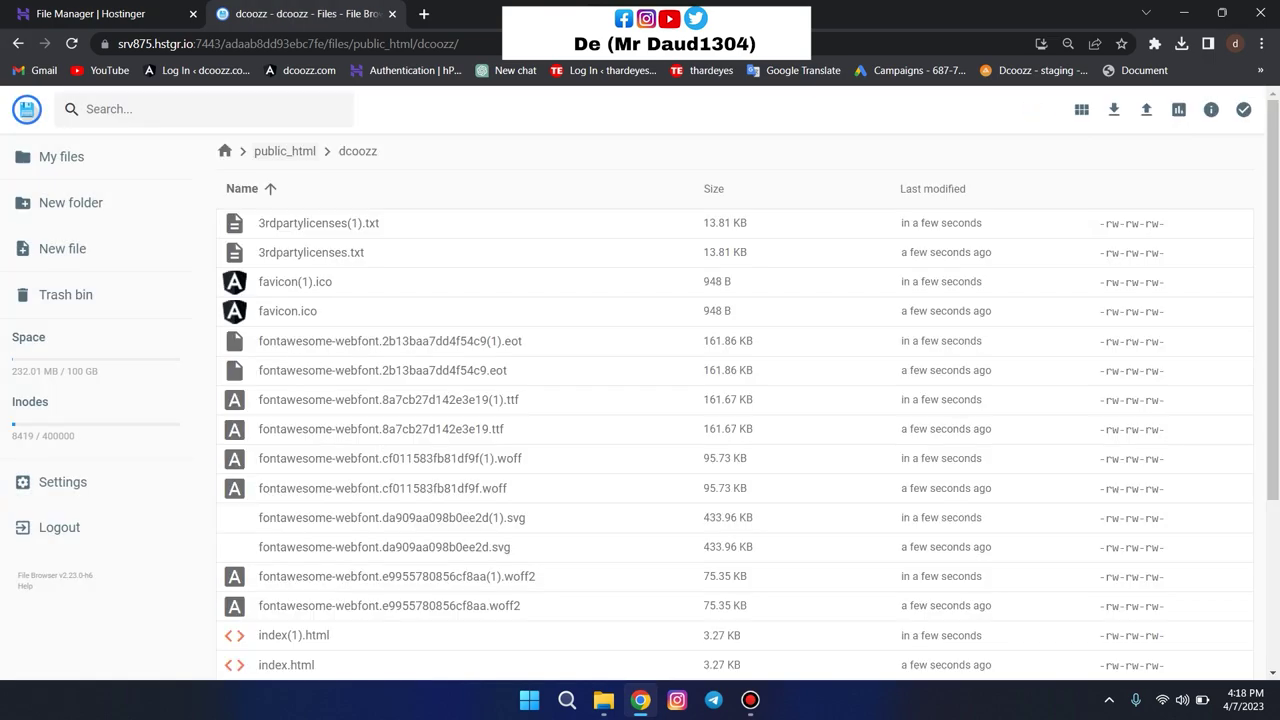
left_click(285, 151)
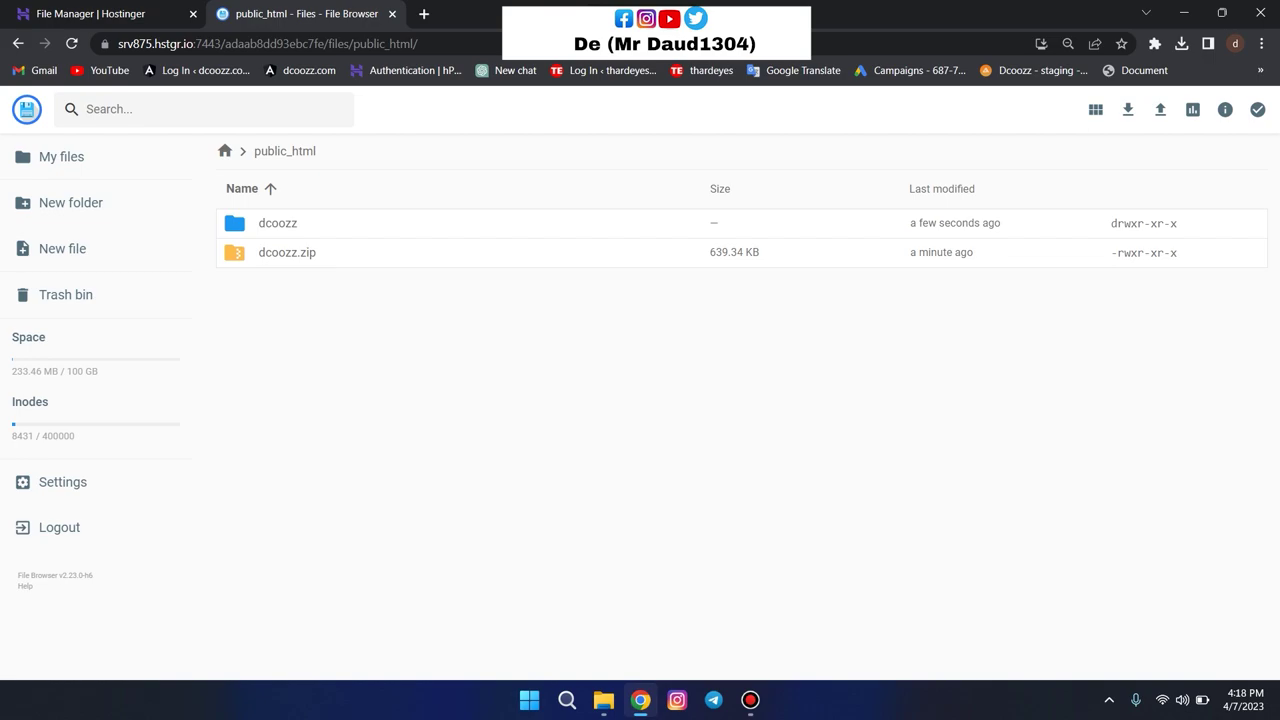
Step: Review the files in the dcoozz folder and delete all of them immediately, skipping the trash bin
double_click(278, 223)
scroll(734, 400, "down", 2)
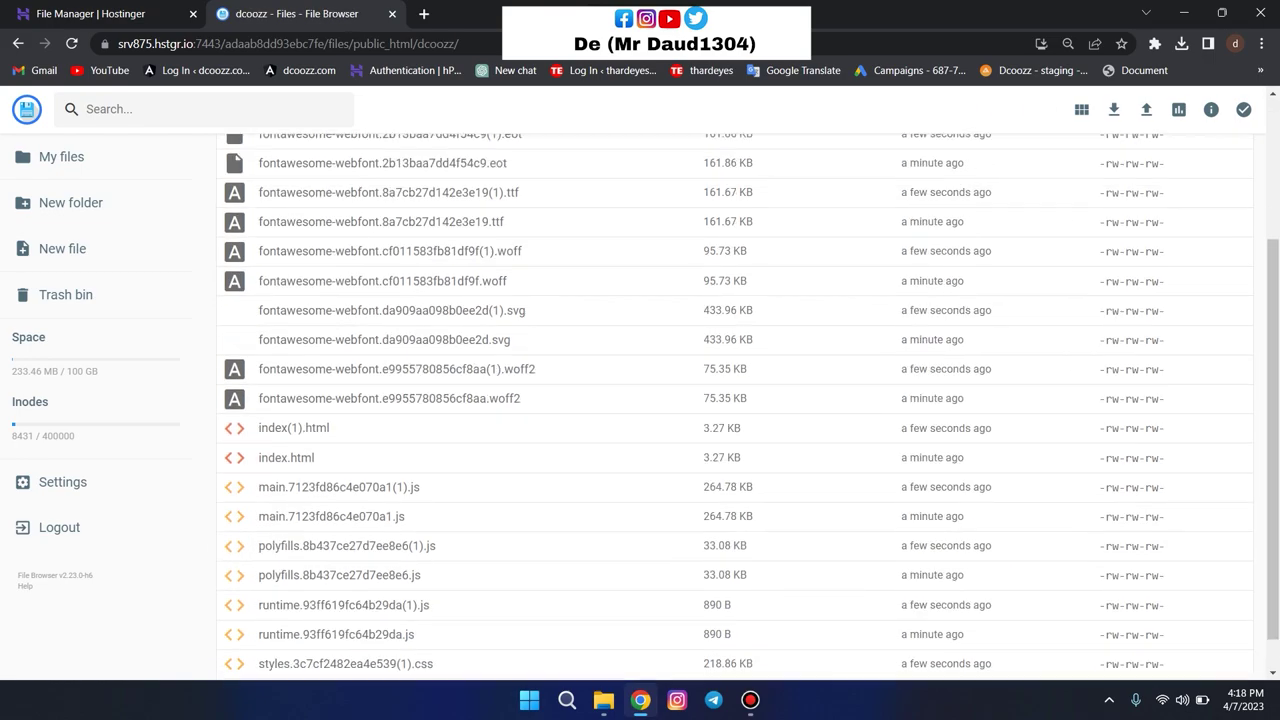
scroll(735, 400, "up", 1)
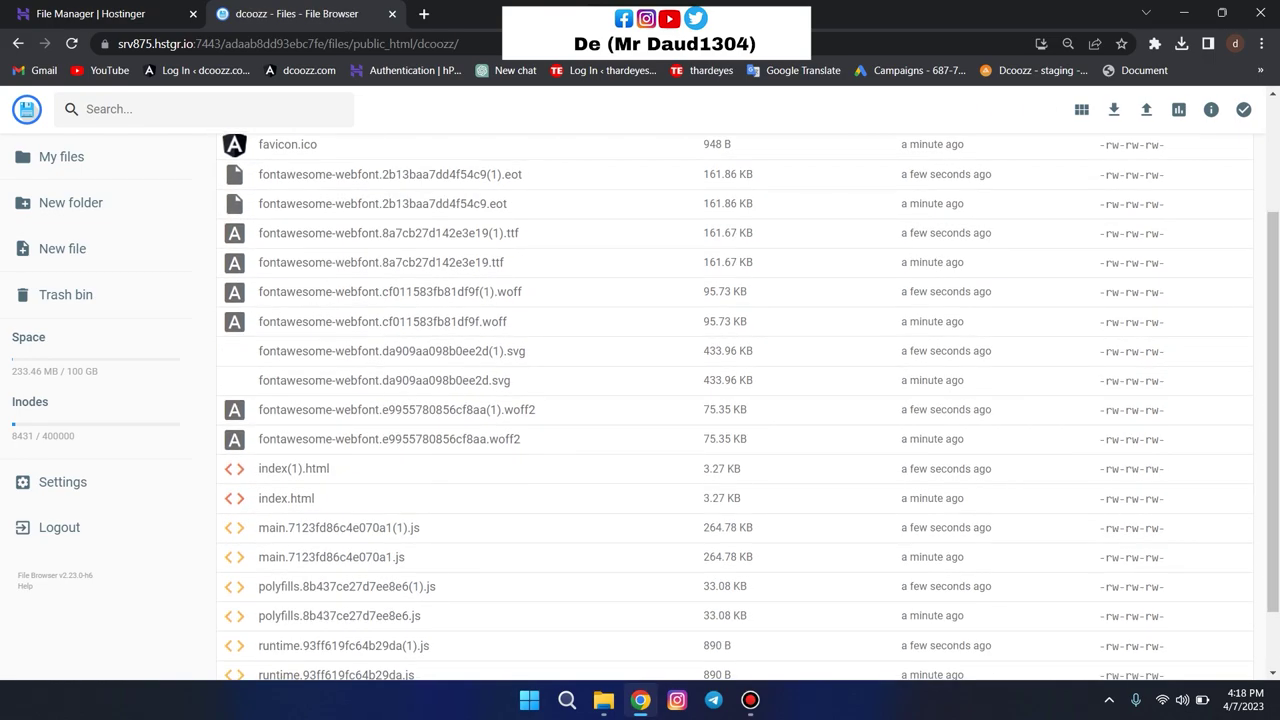
scroll(735, 400, "up", 3)
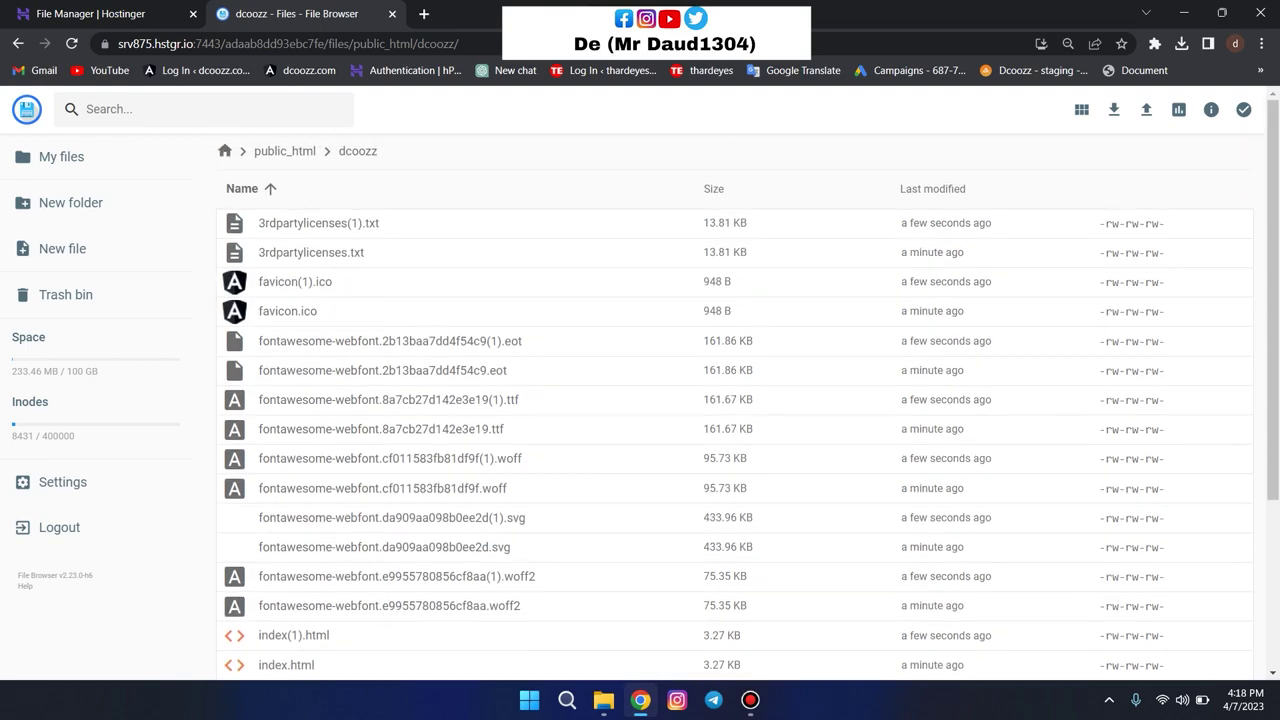
key("ctrl+a")
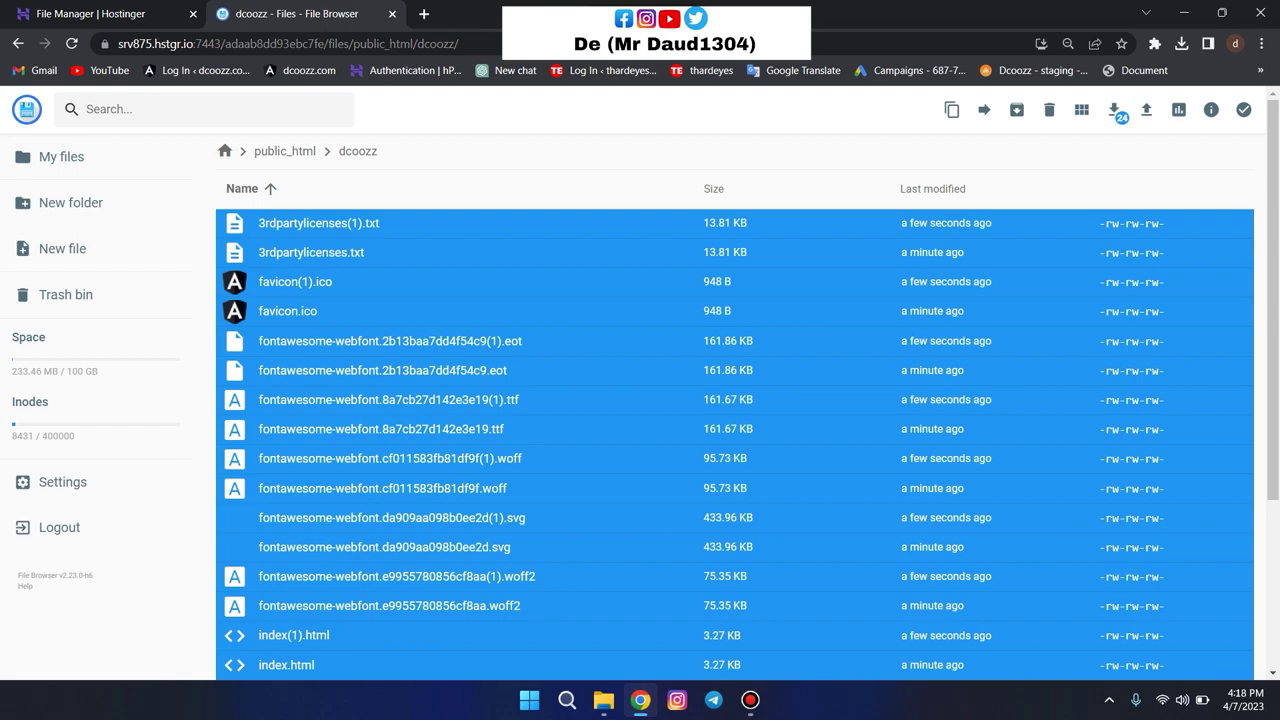
key("Delete")
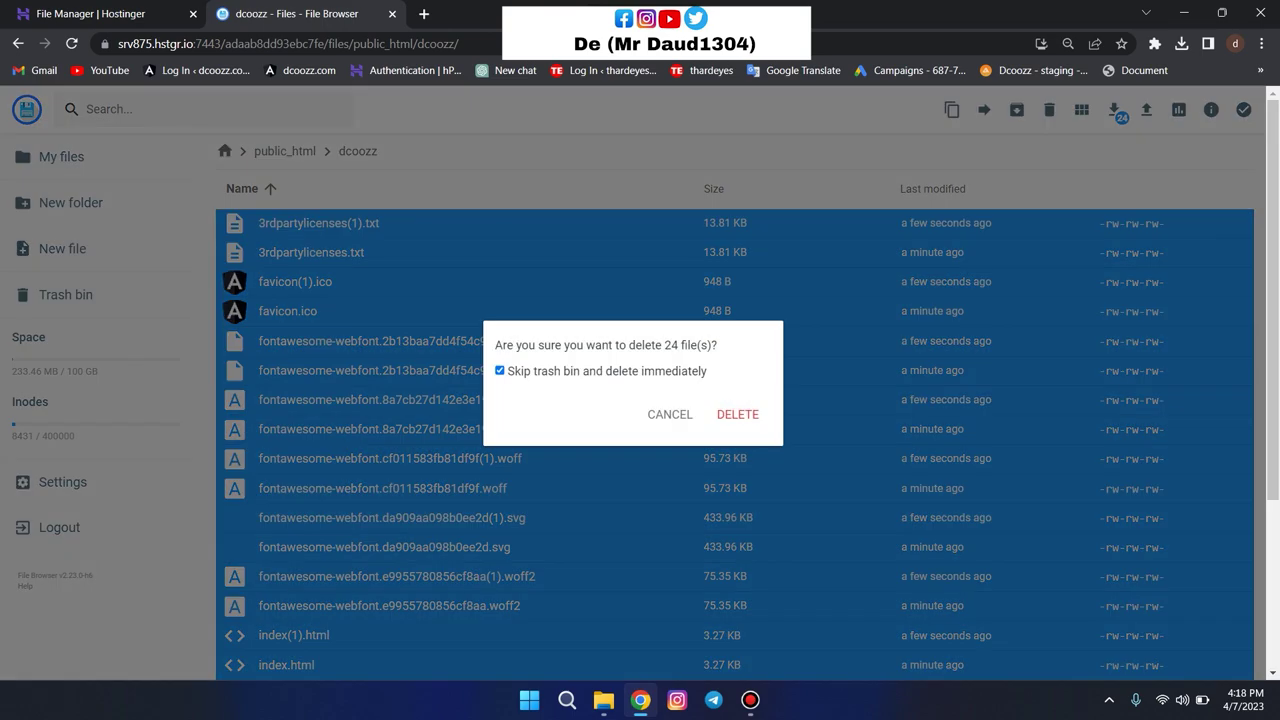
key("Return")
Step: Delete the emptied dcoozz folder from public_html, keeping dcoozz.zip
left_click(284, 151)
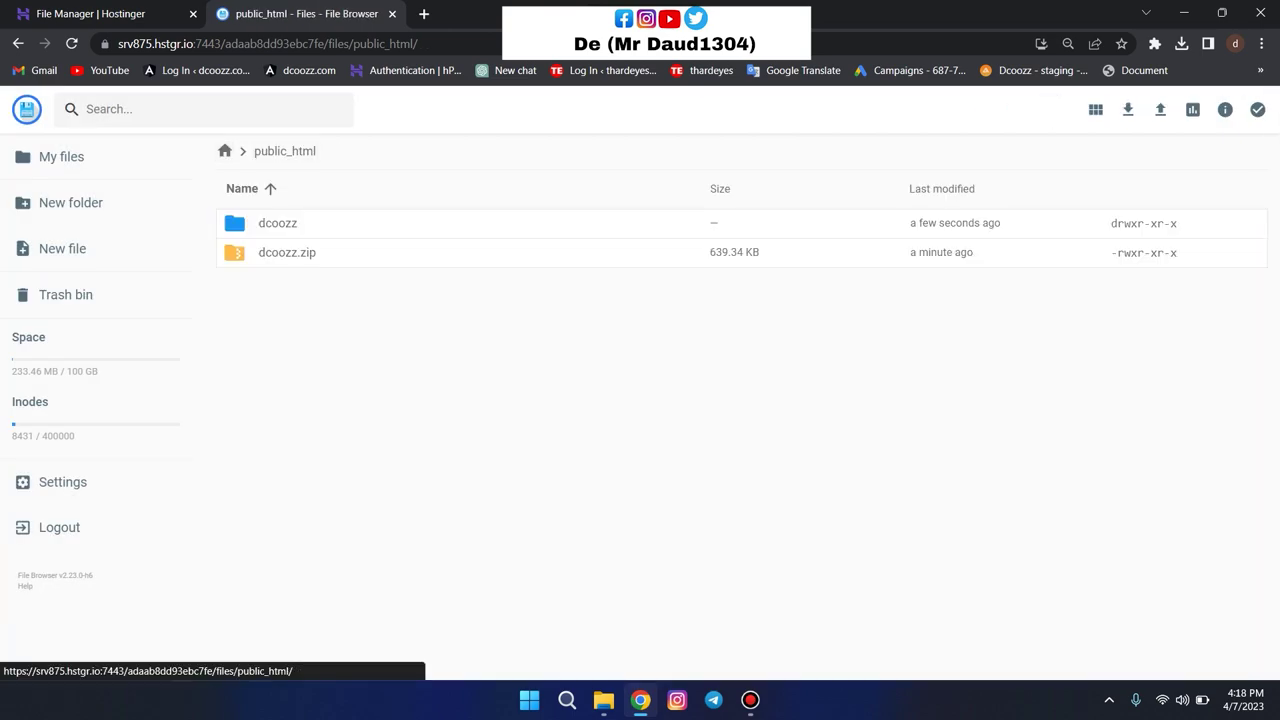
left_click(279, 223)
key("Delete")
key("Return")
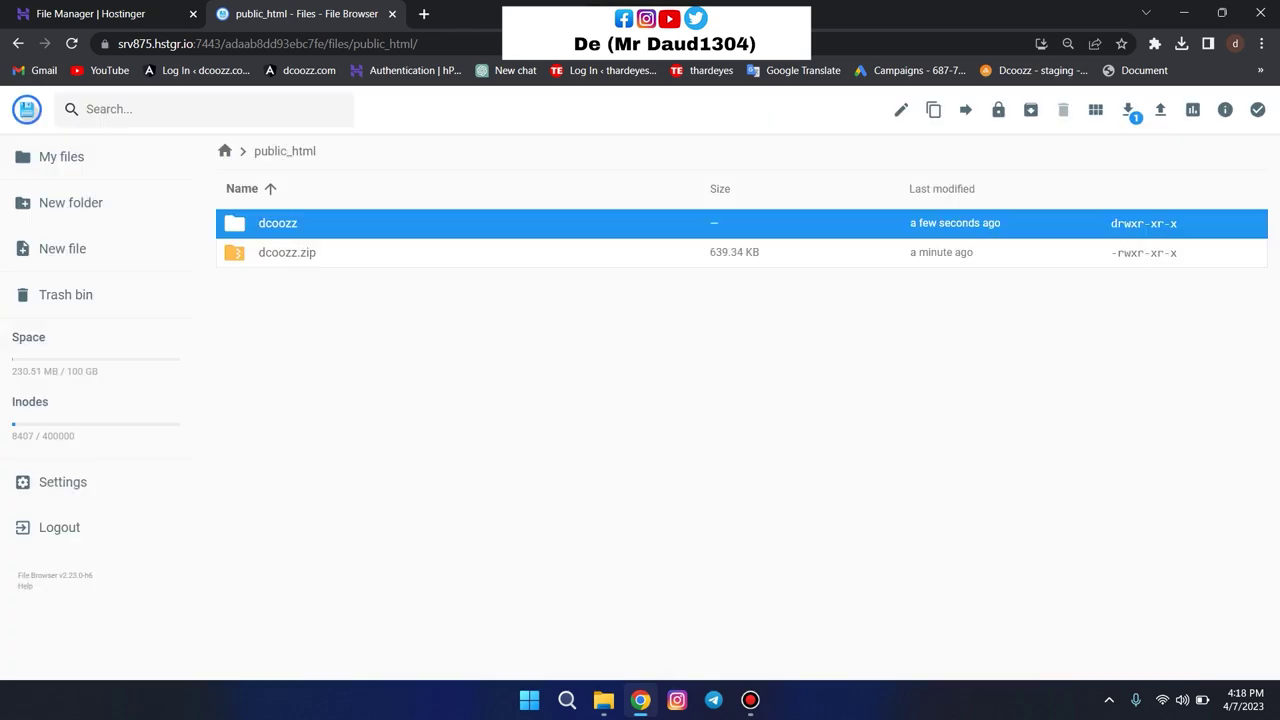
Step: Extract dcoozz.zip in public_html with "/" as the folder name
right_click(314, 218)
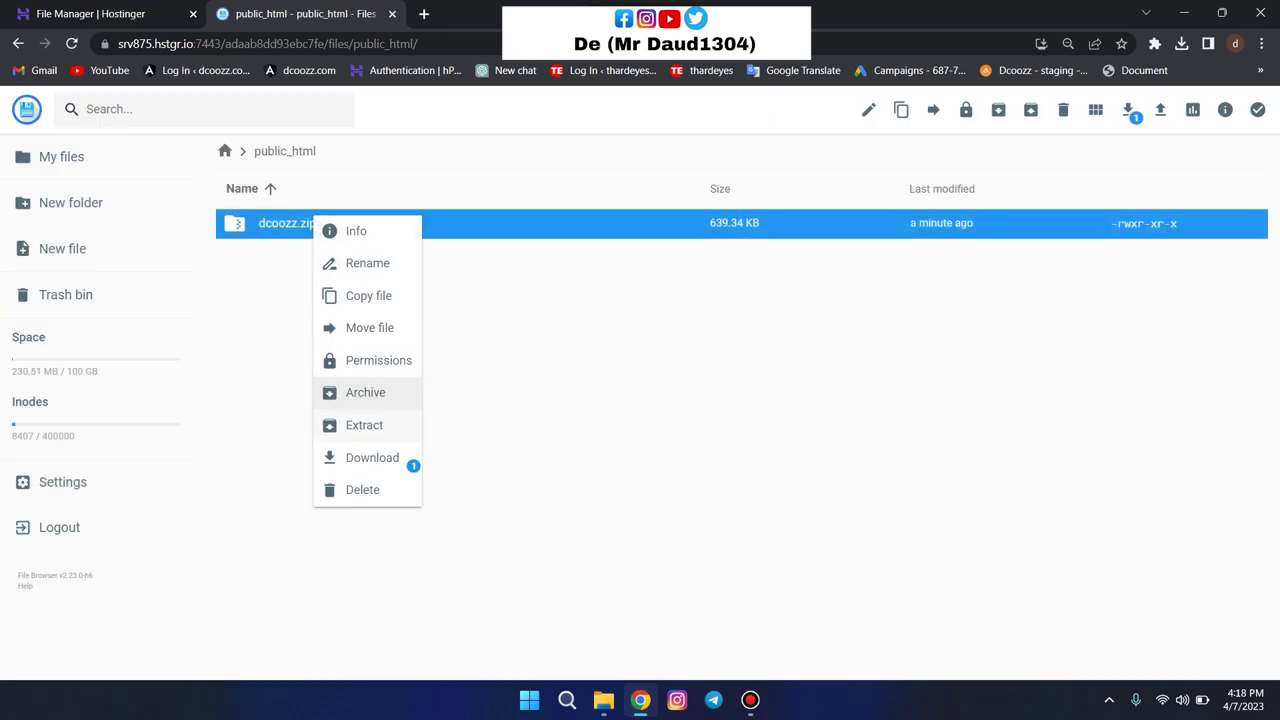
left_click(364, 425)
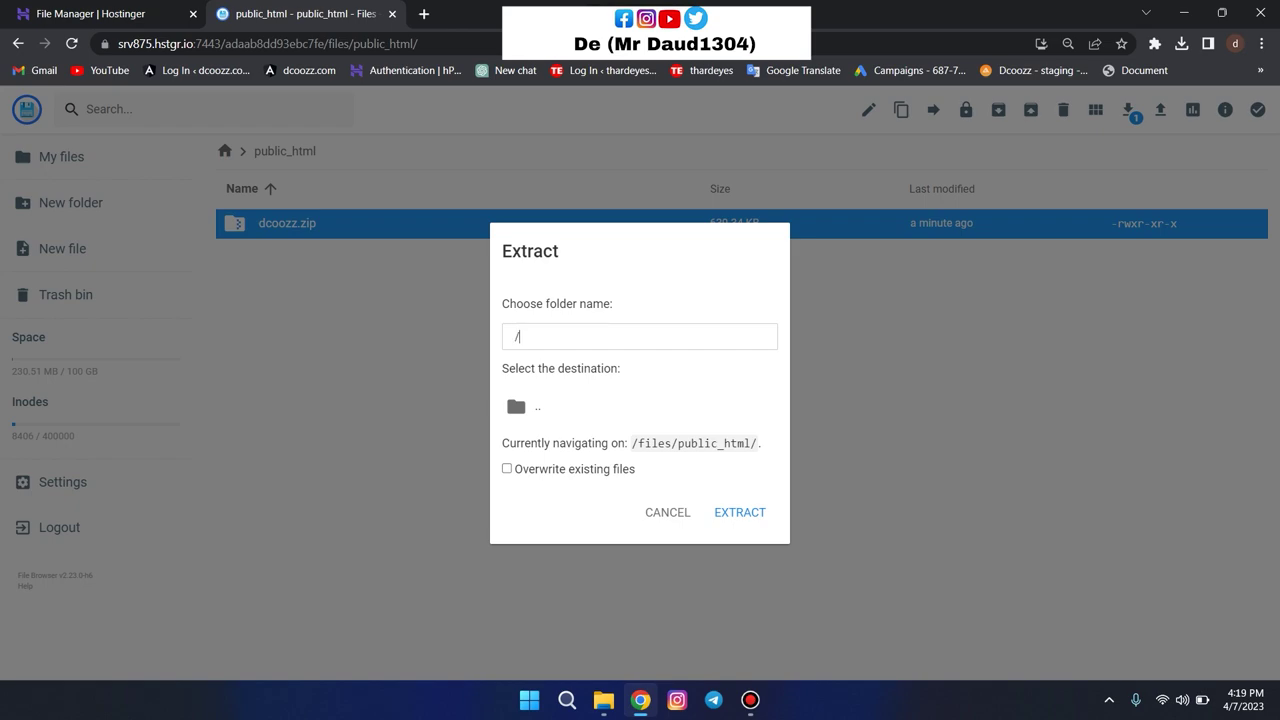
key("Return")
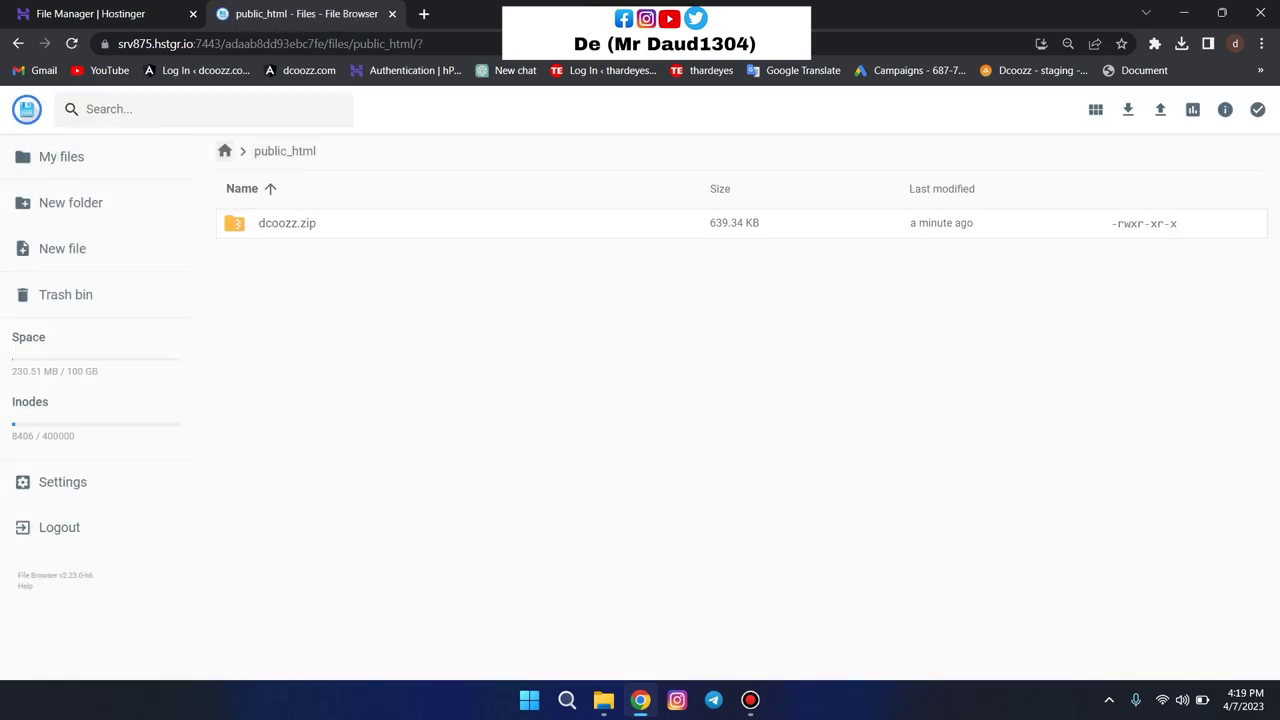
Step: Extract dcoozz.zip once more directly into /files/public_html/, keeping "/" as the folder name and leaving overwriting off
left_click(290, 223)
right_click(292, 222)
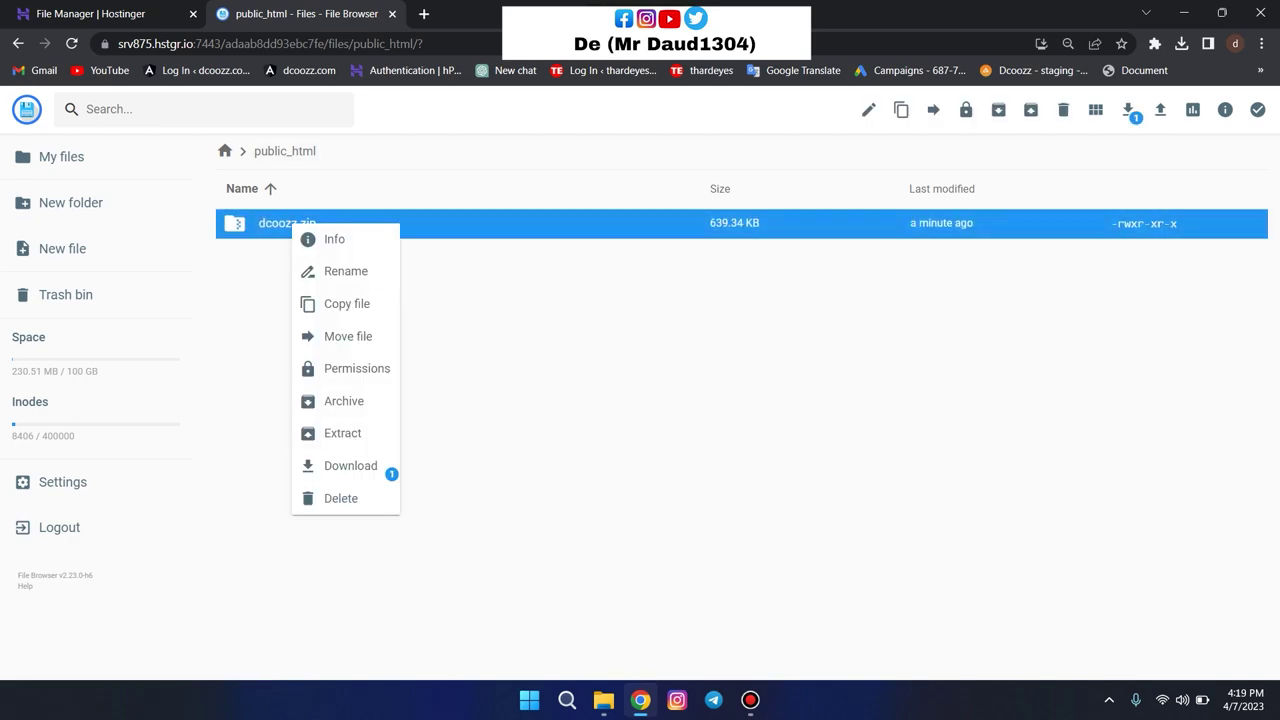
left_click(350, 432)
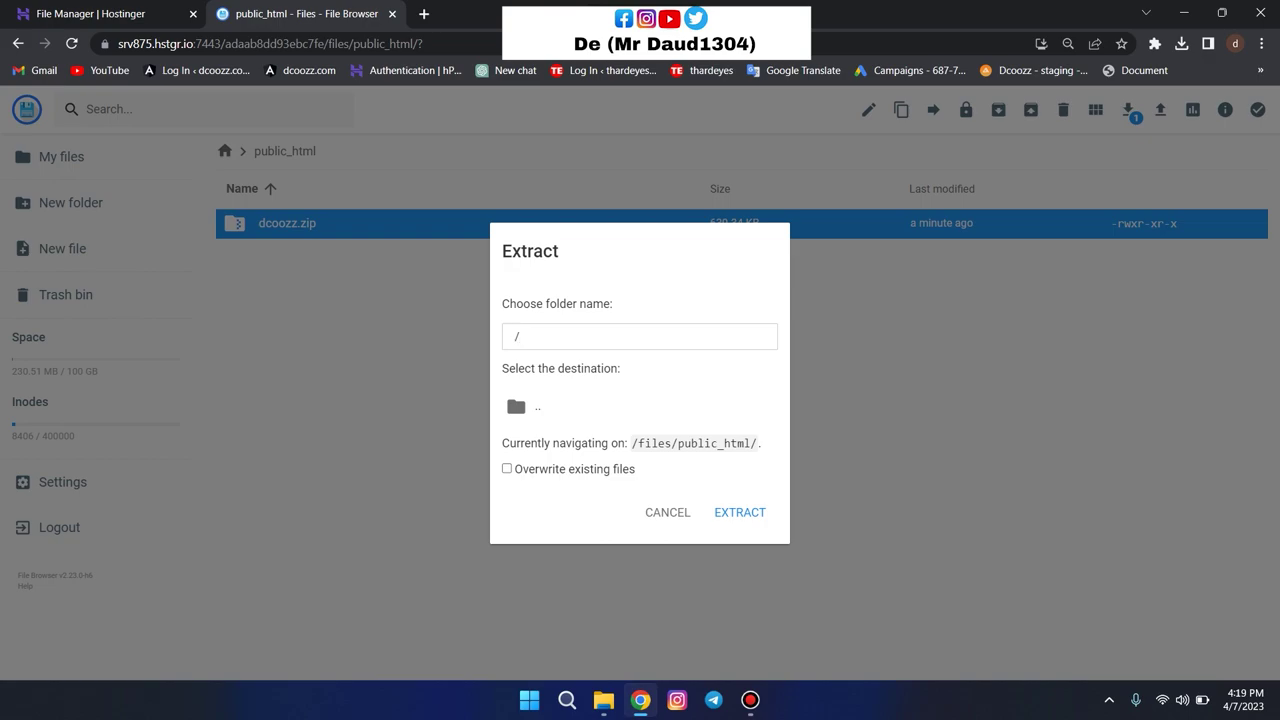
left_click(740, 513)
left_click(750, 700)
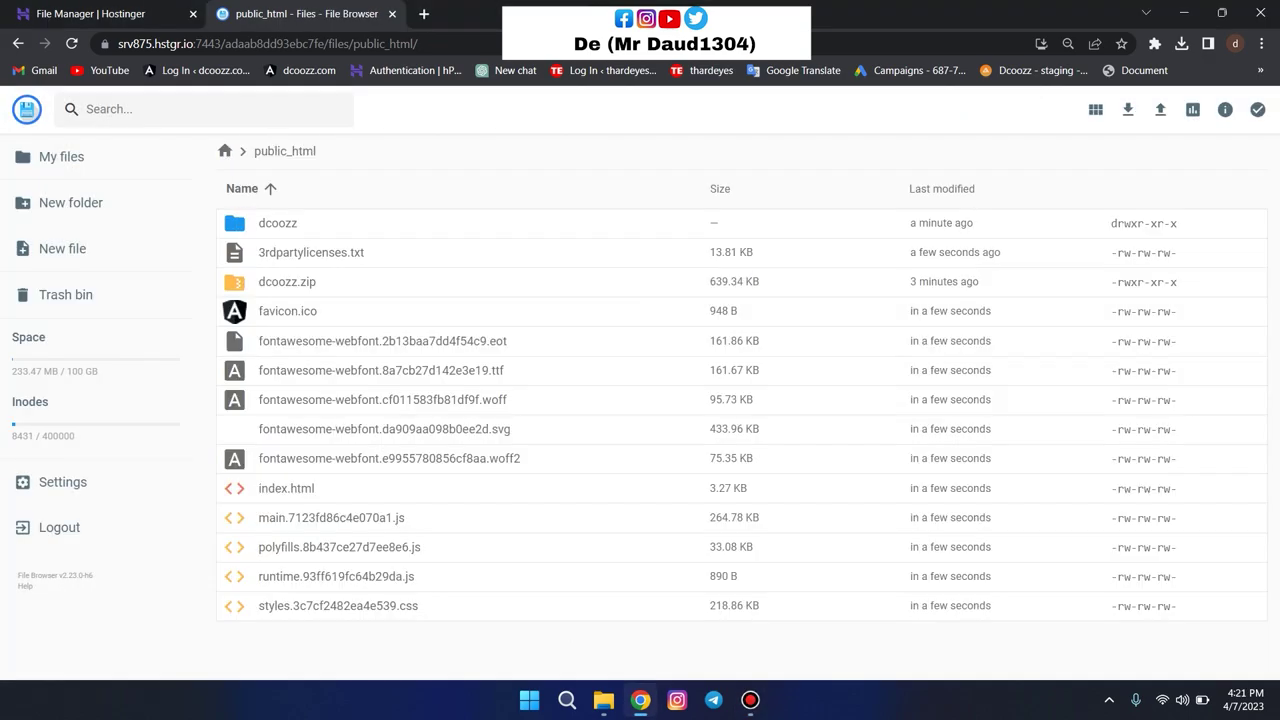
left_click(750, 700)
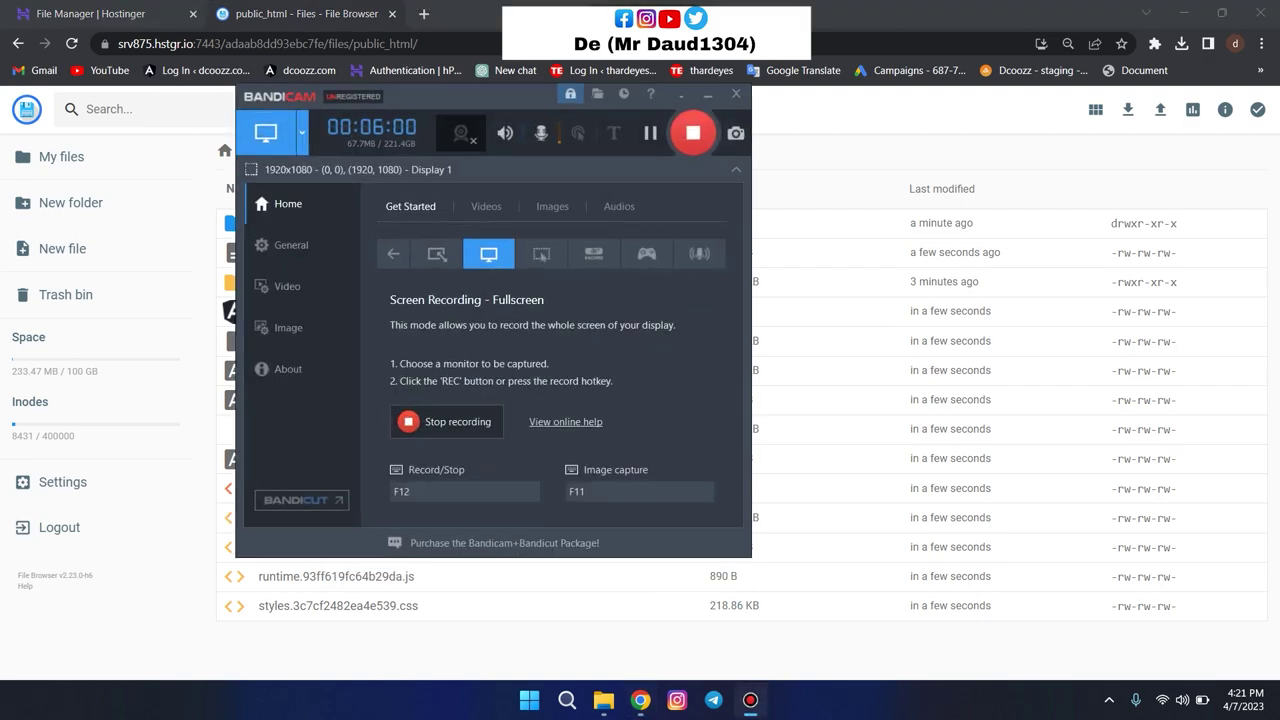
left_click(750, 700)
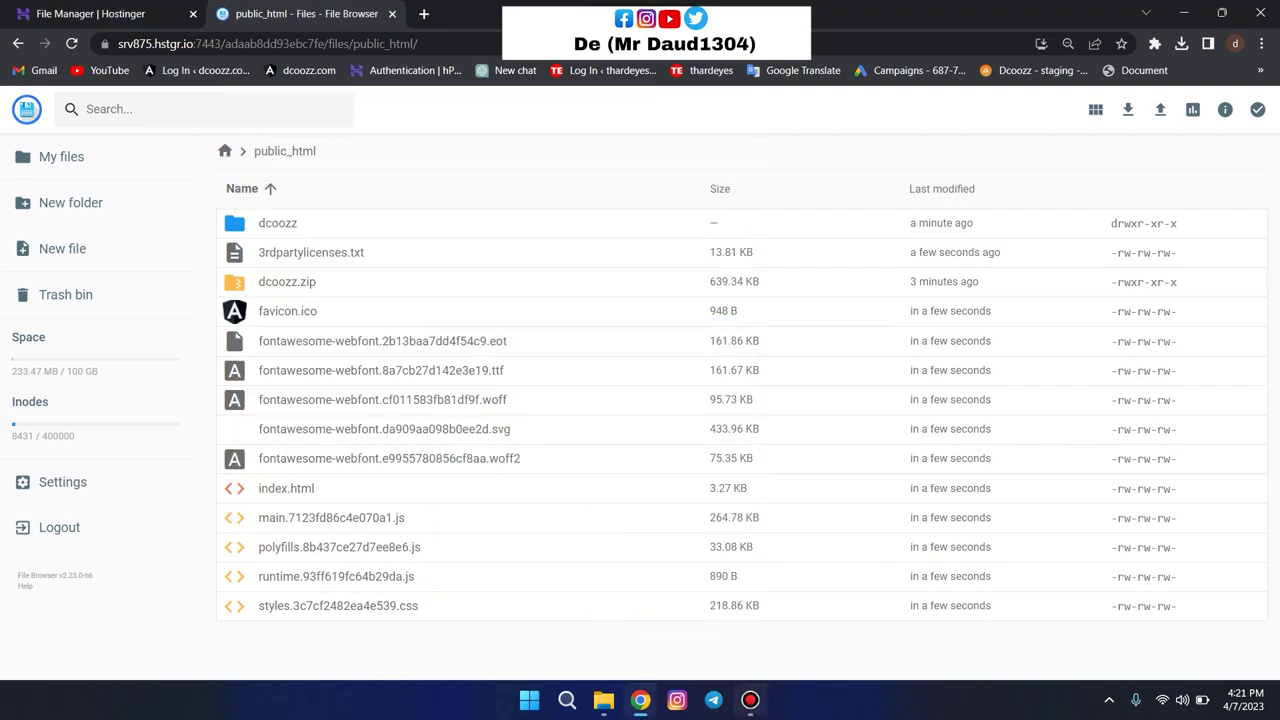
left_click(750, 700)
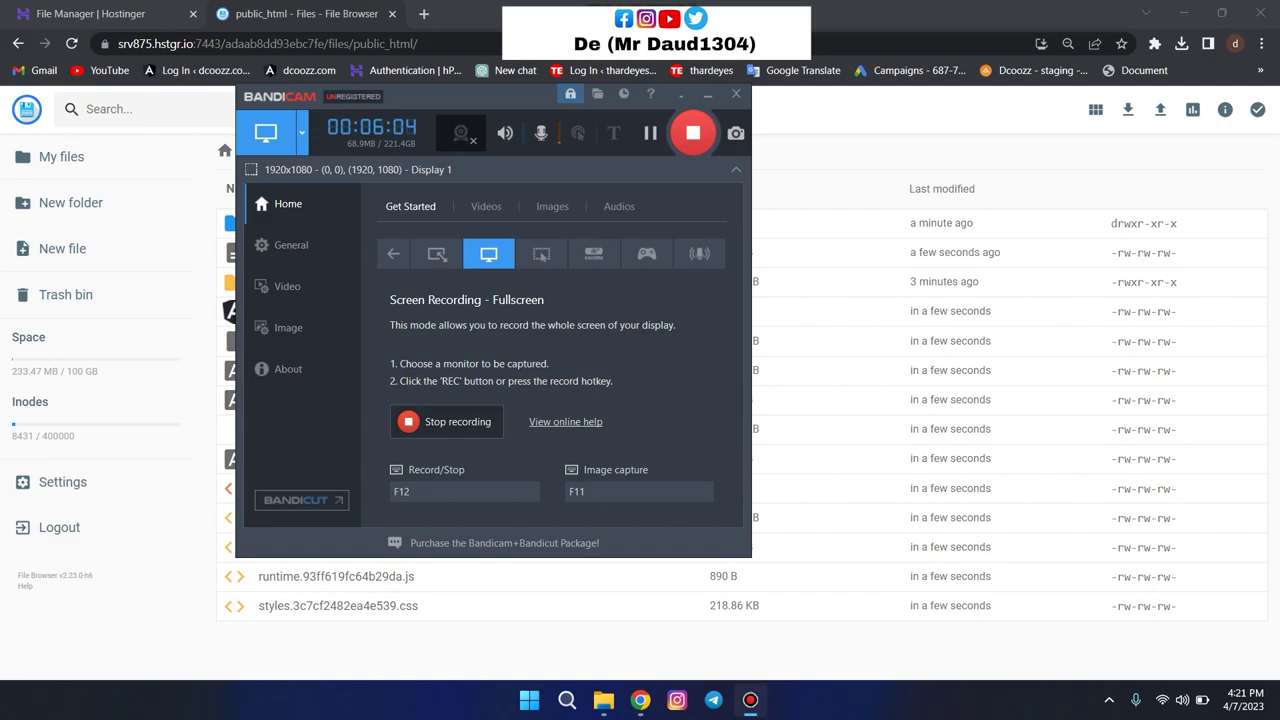
left_click(750, 700)
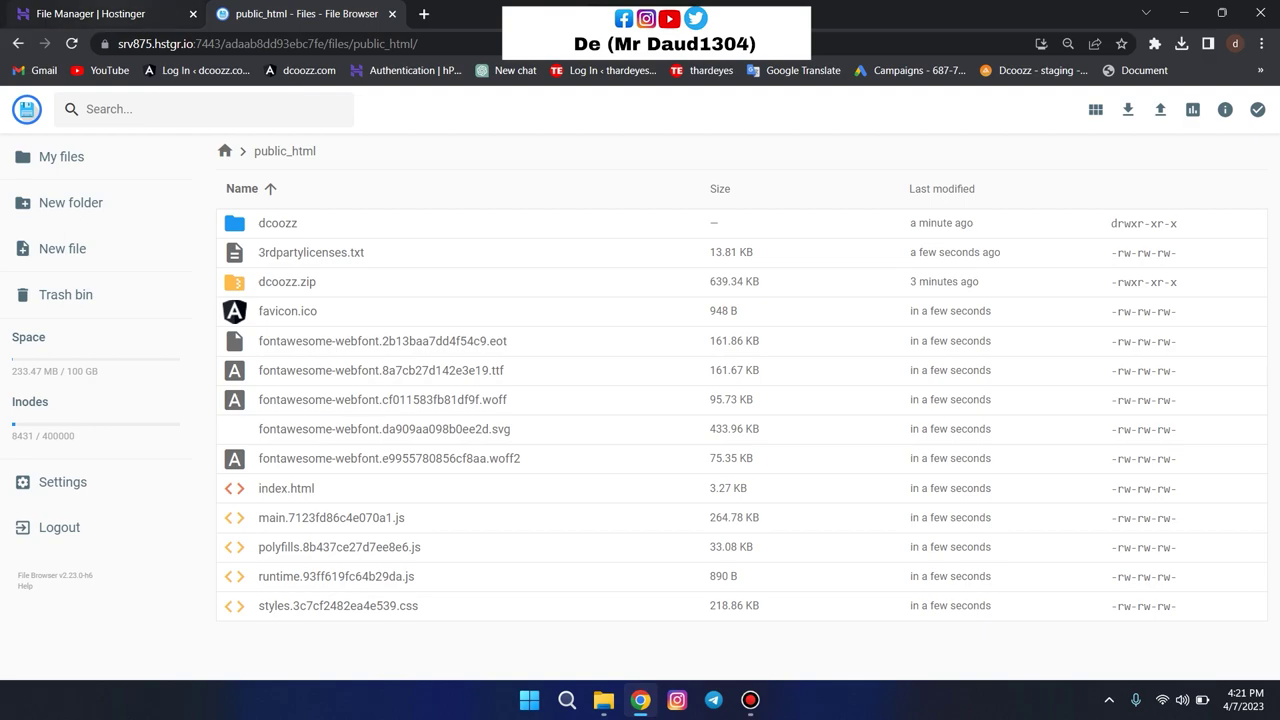
Step: Open dcoozz.com in a new browser tab to check the deployed site
left_click(108, 14)
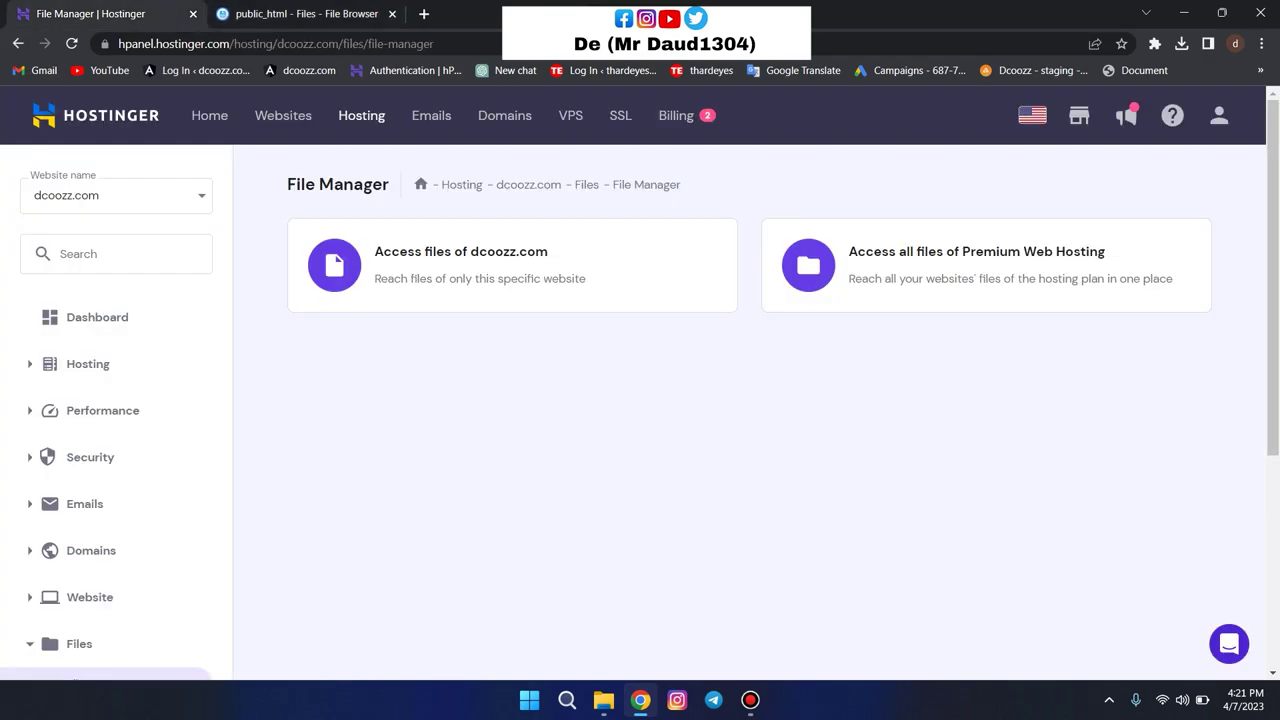
left_click(424, 13)
type("d")
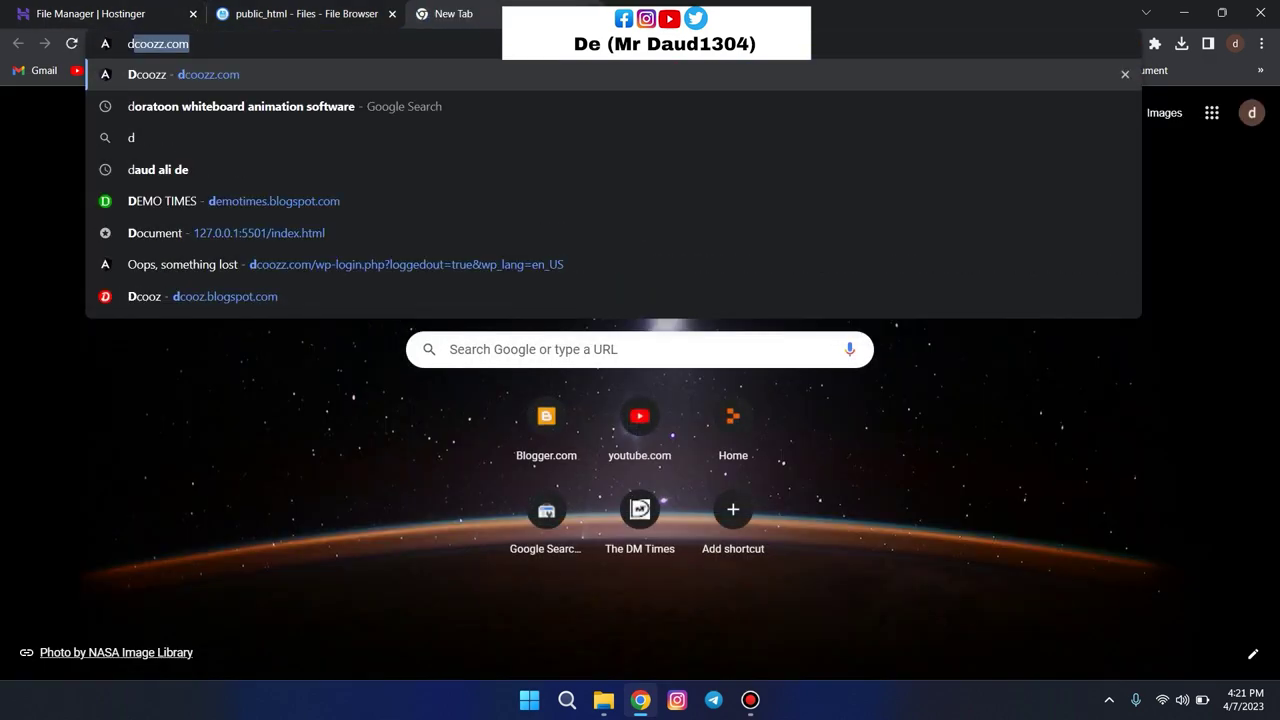
type("coozz.com")
key("Return")
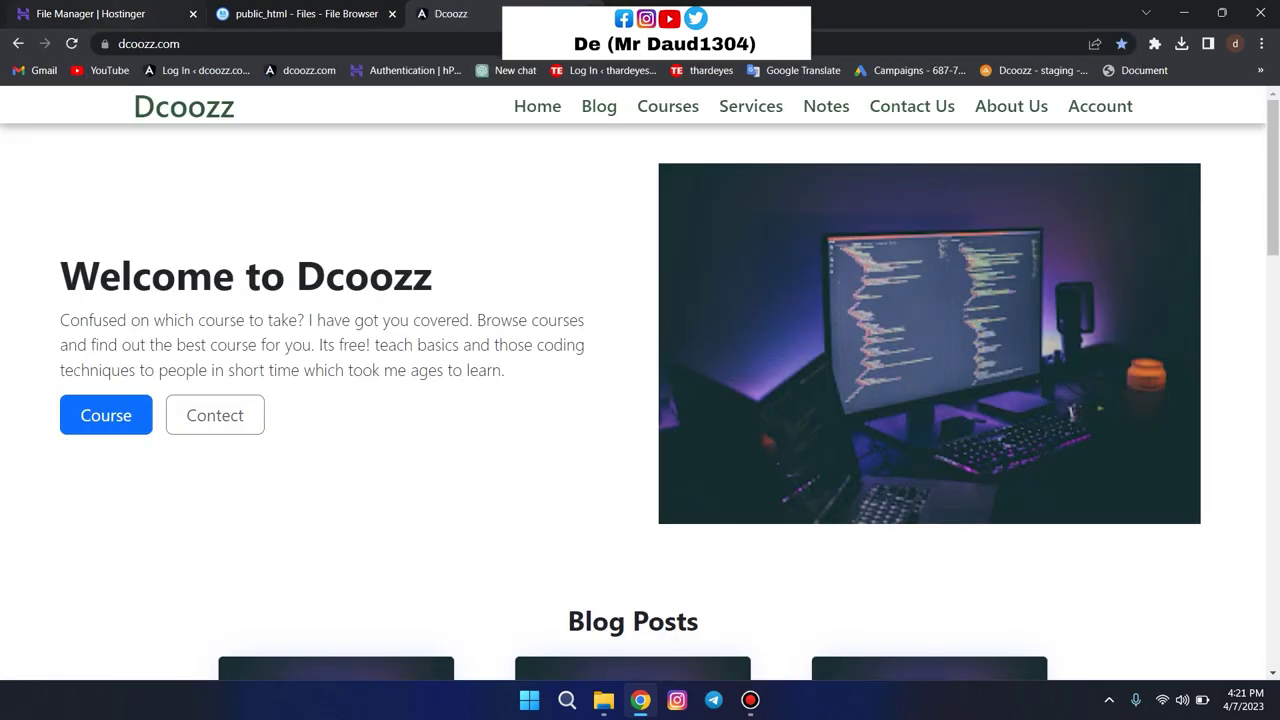
Step: Load dcoozz.com a second time in another new browser tab
key("ctrl+l")
key("ctrl+t")
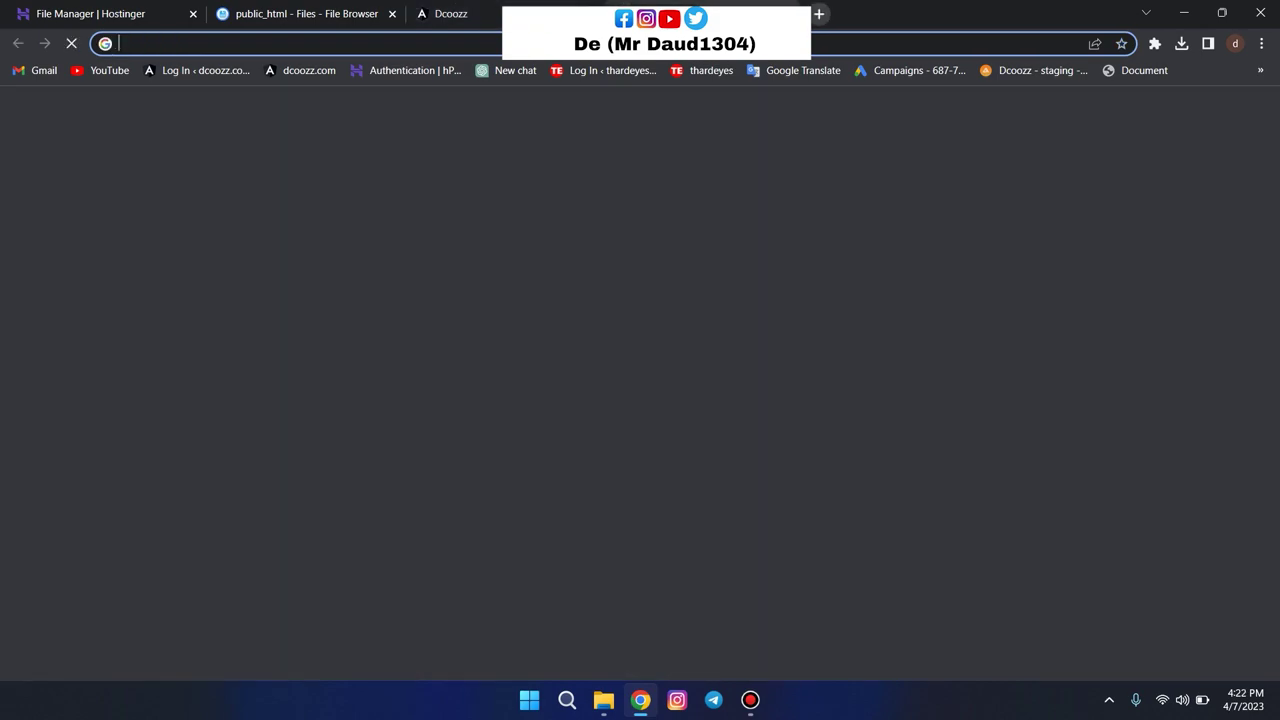
left_click(640, 349)
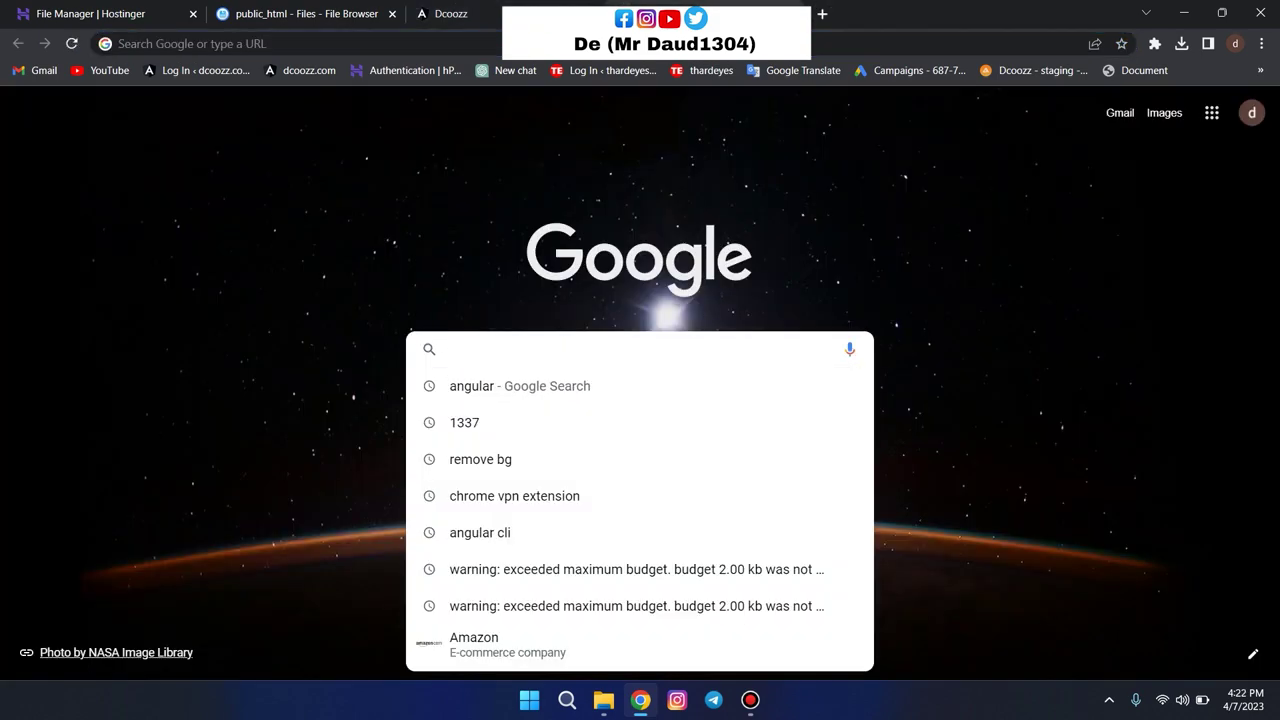
type("dcoo")
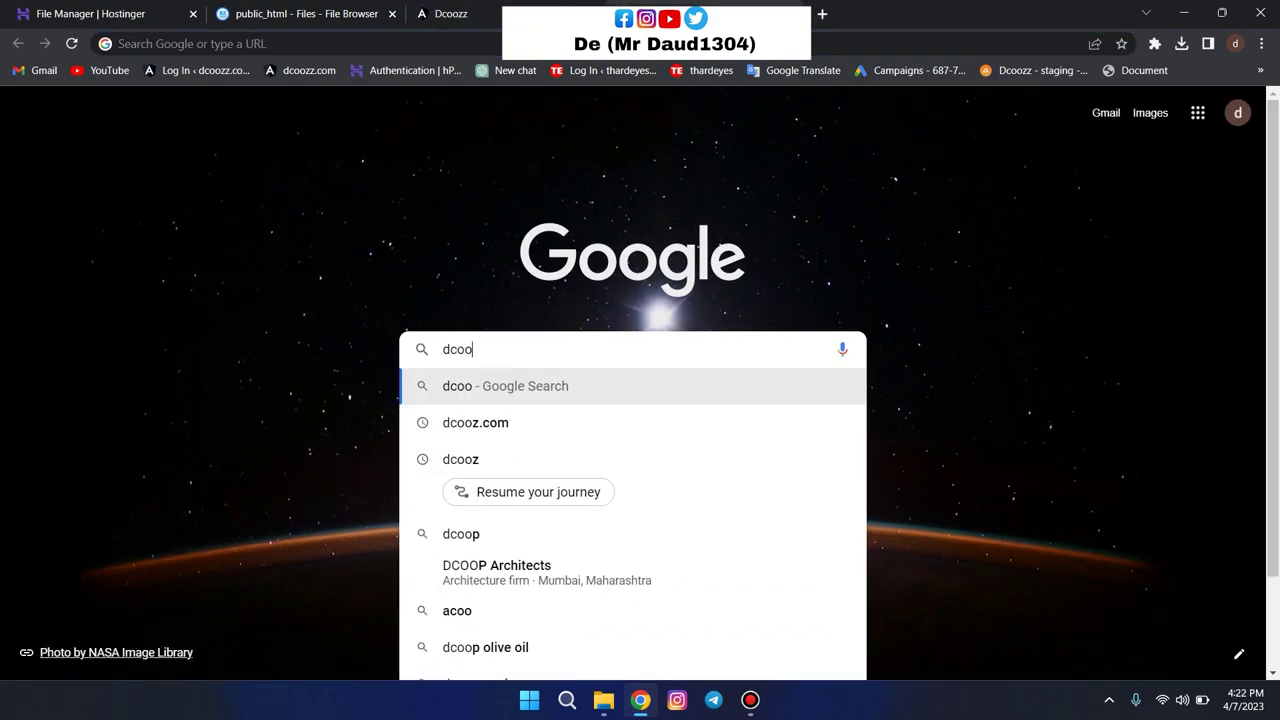
type("zz.co")
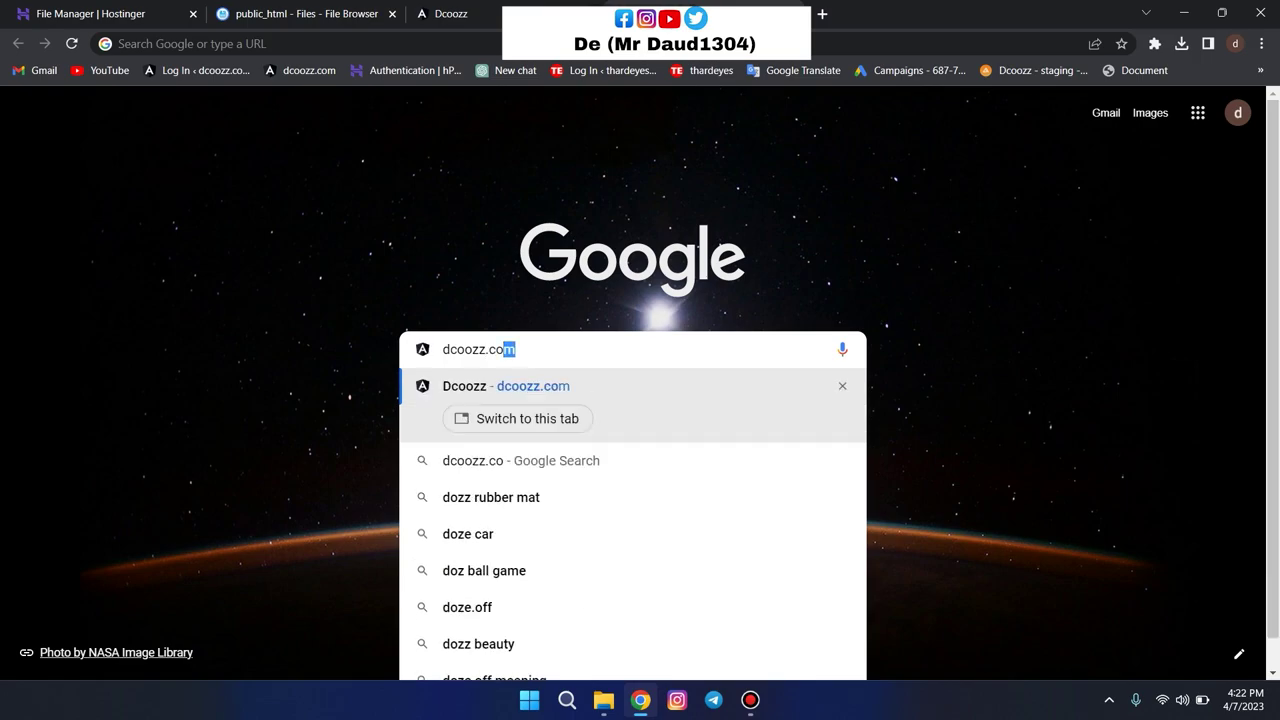
type("m")
key("Return")
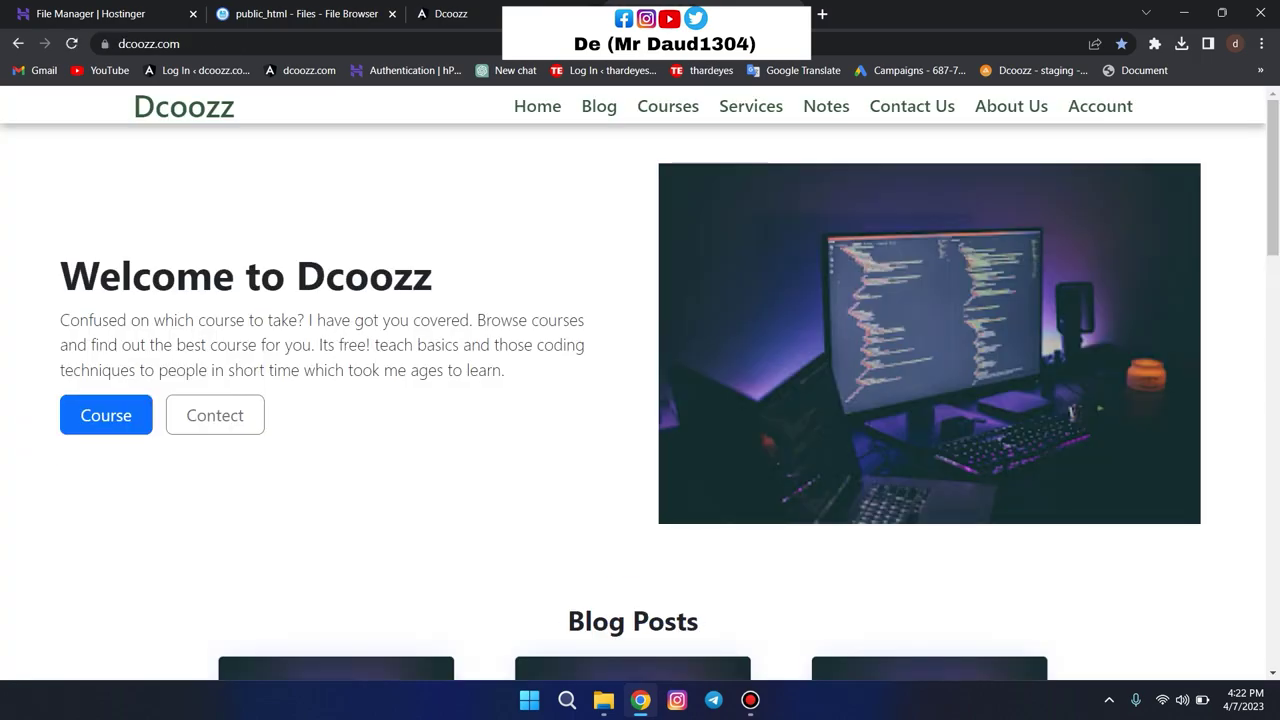
Step: Look through the site's home page and test the Blog, Courses and Home navigation links
scroll(640, 384, "down", 8)
scroll(640, 384, "up", 8)
left_click(599, 106)
left_click(668, 106)
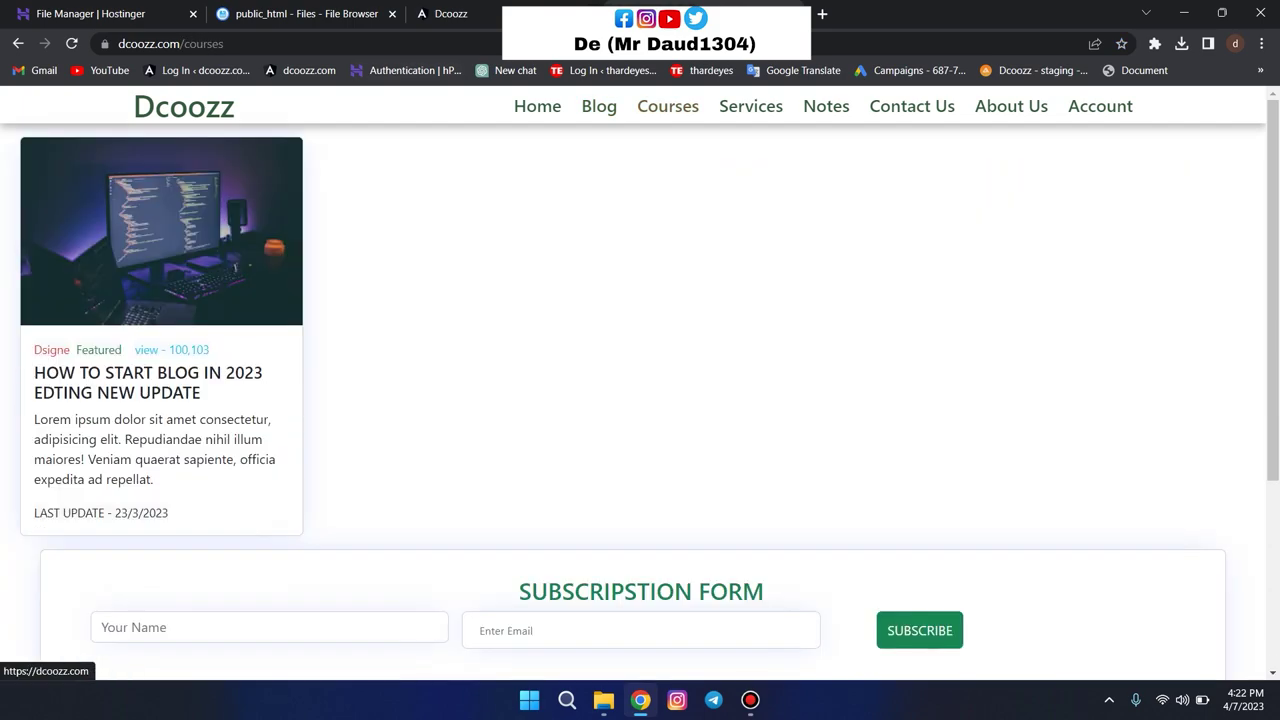
left_click(537, 106)
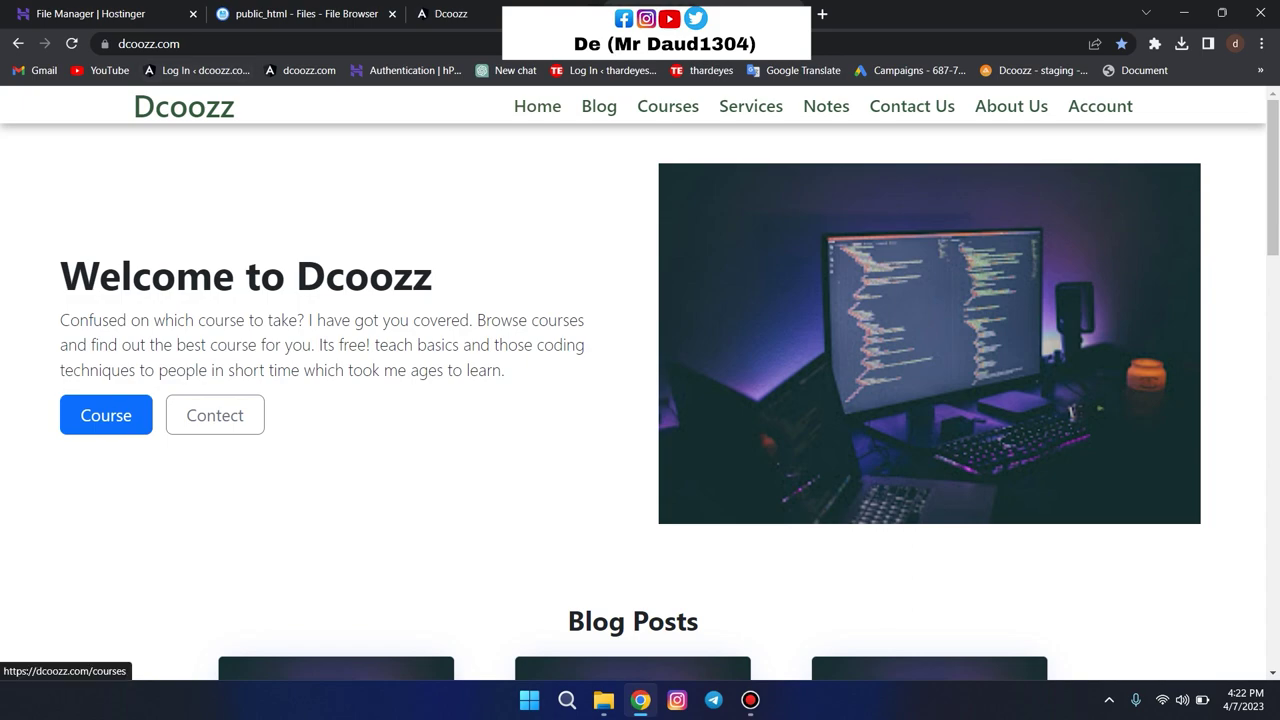
left_click(599, 106)
left_click(668, 106)
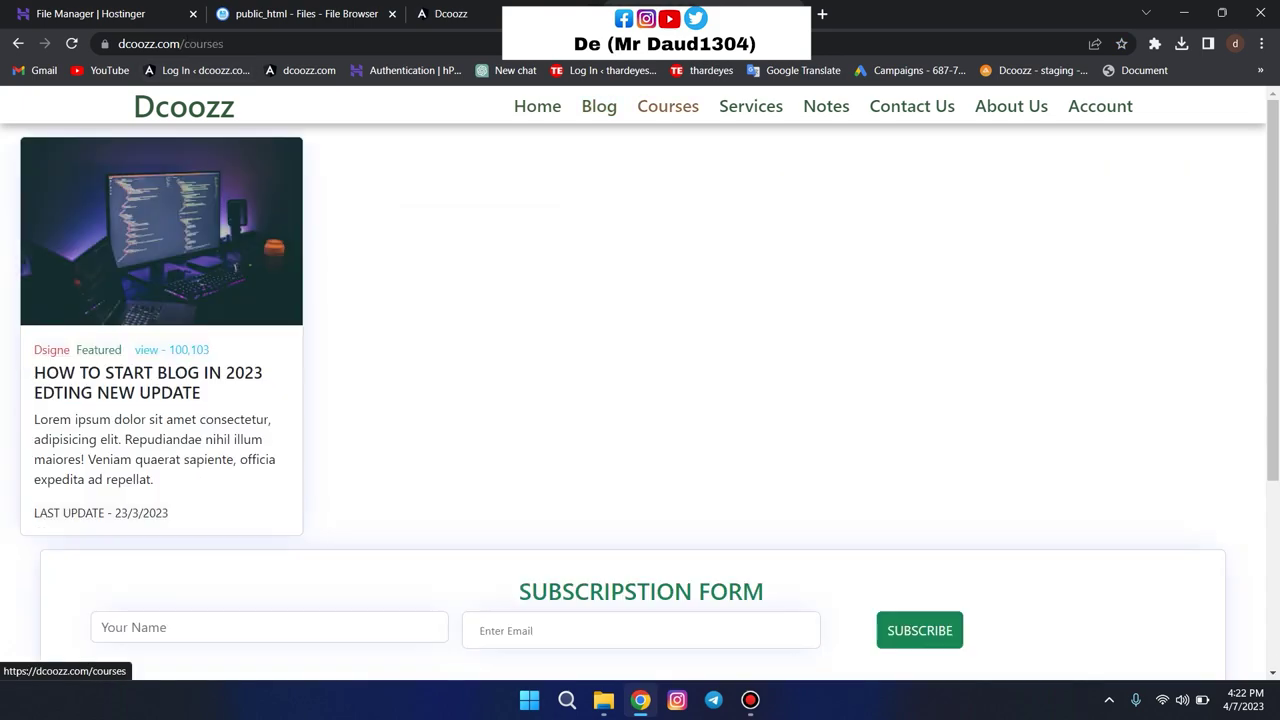
Step: Check the Services, Notes and Contact Us pages of the deployed site
left_click(751, 106)
scroll(632, 215, "down", 5)
scroll(632, 215, "up", 5)
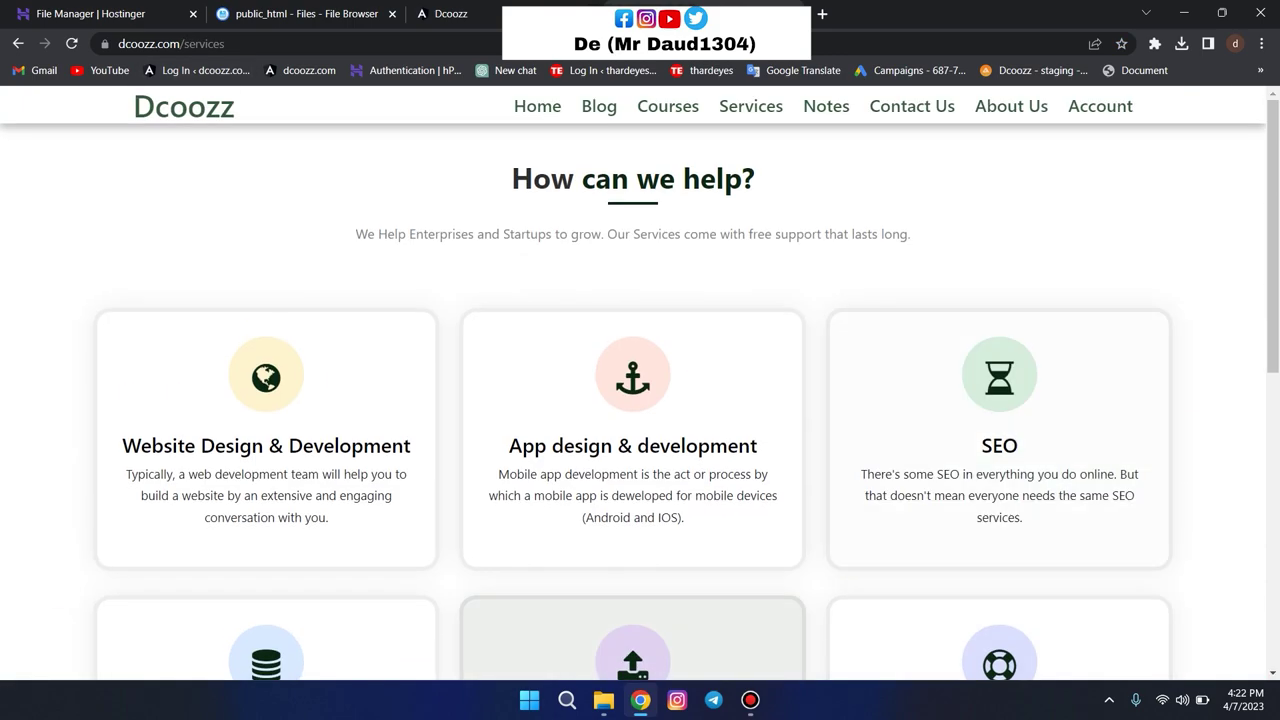
left_click(826, 106)
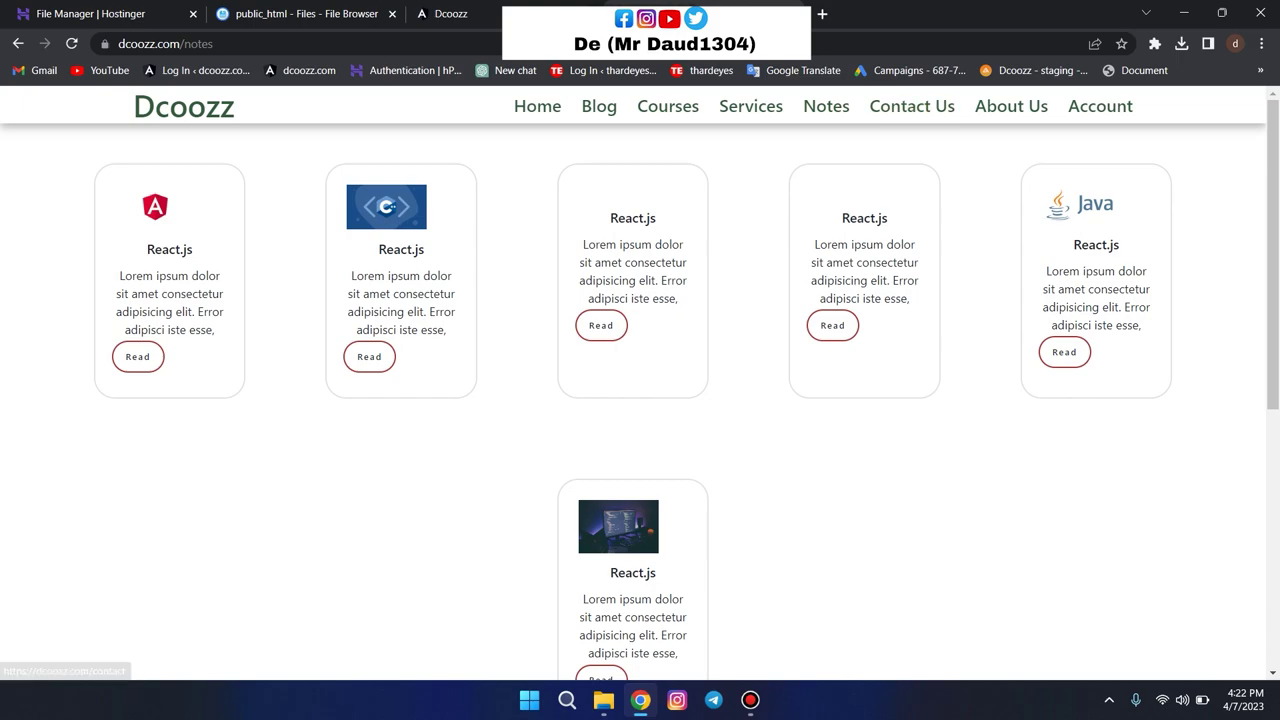
left_click(912, 106)
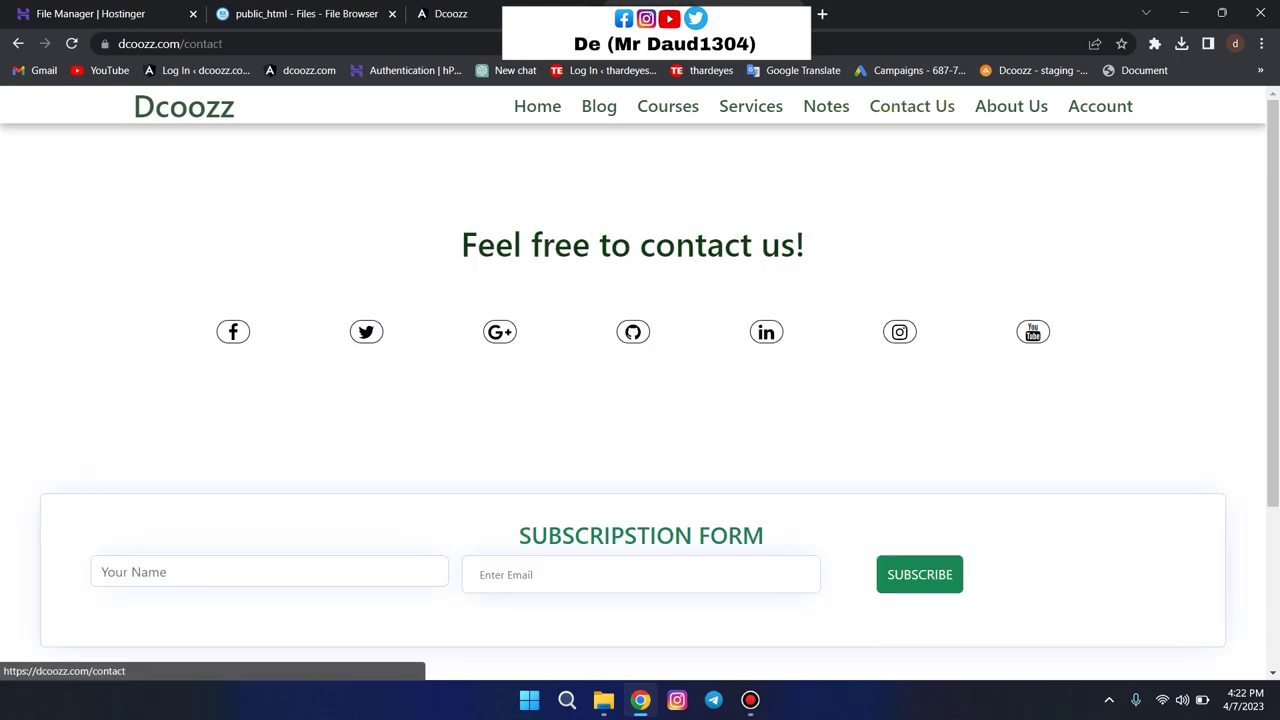
Step: Test the Facebook and Instagram links on the contact page, closing each opened profile tab
left_click(233, 331)
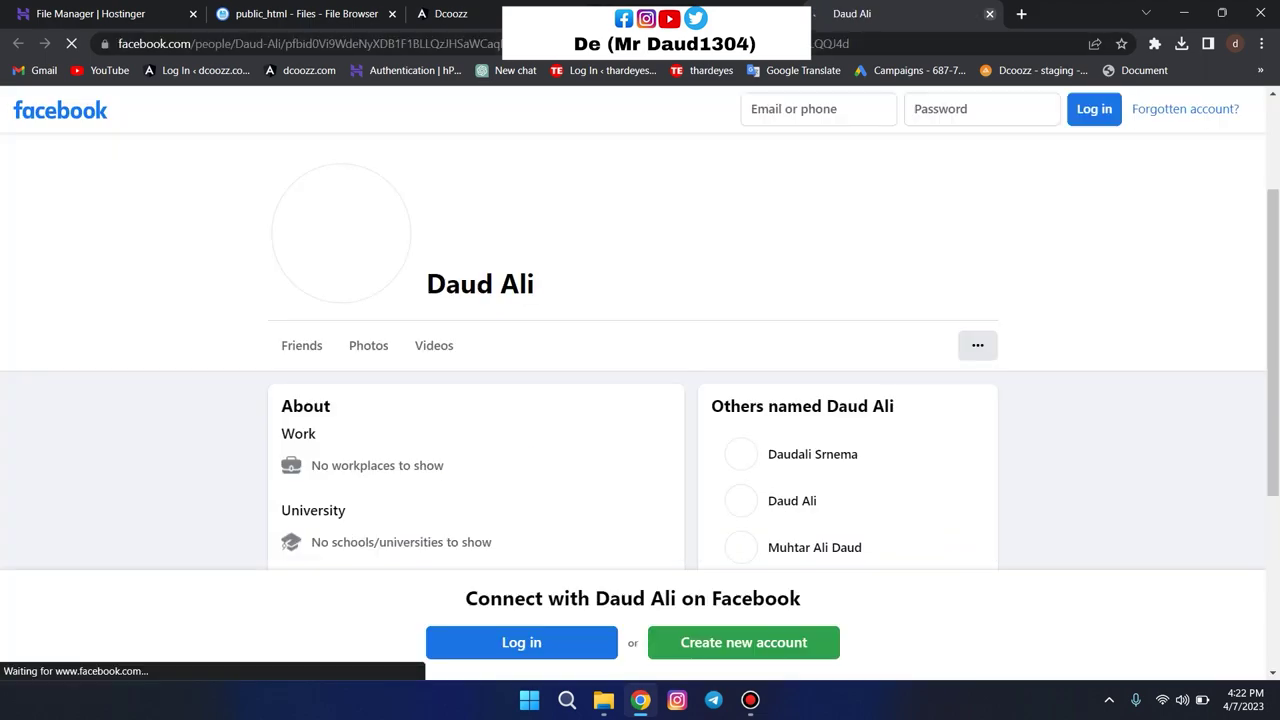
left_click(990, 14)
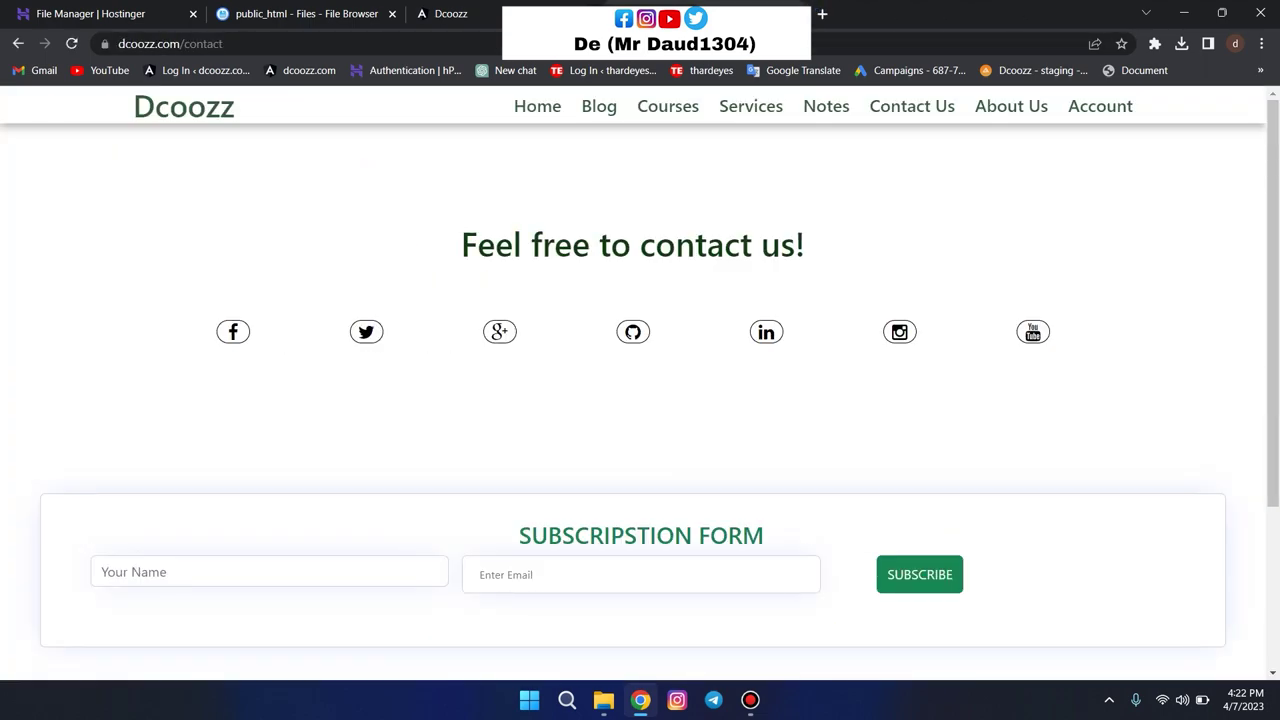
left_click(899, 331)
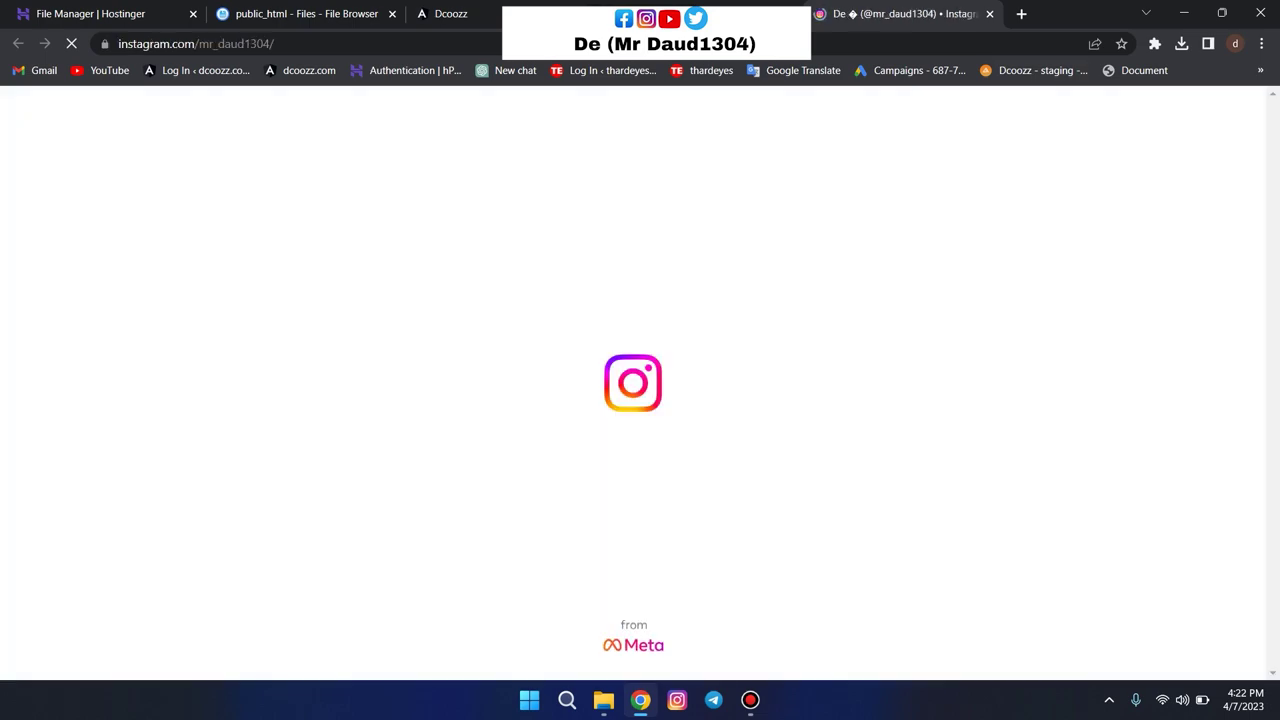
key("ctrl+w")
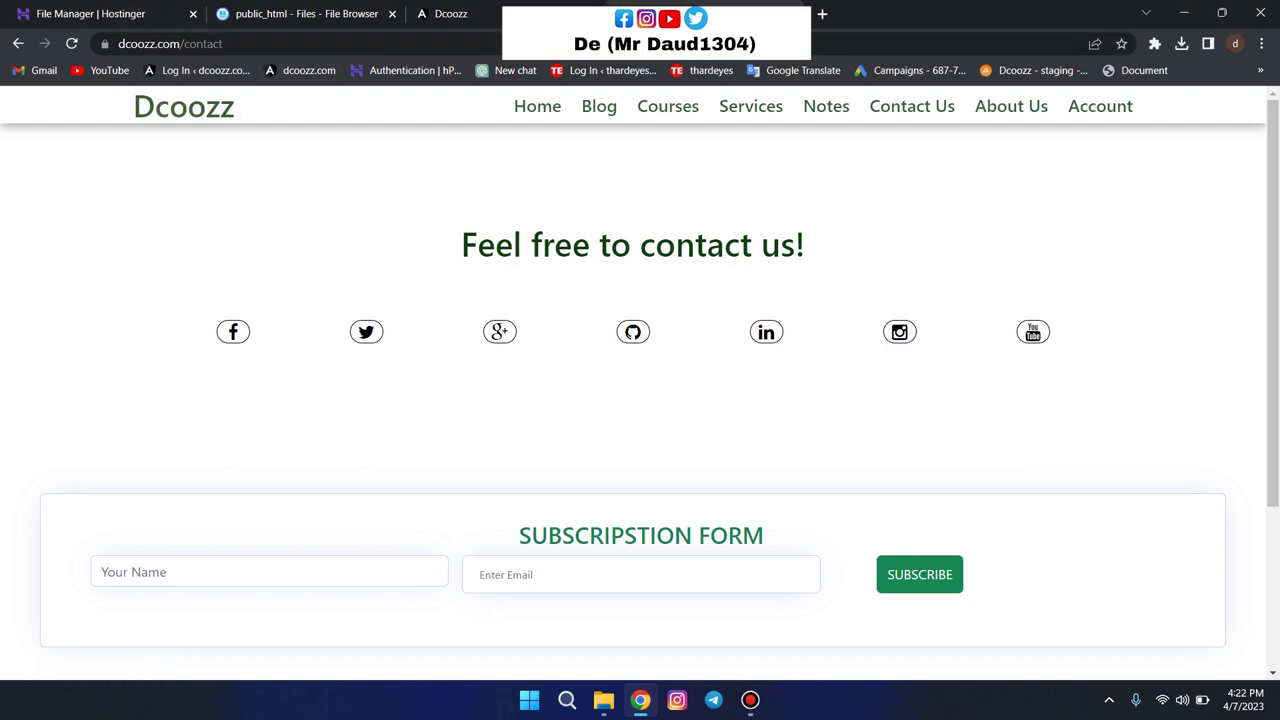
Step: Return to the site's home page and review it from the blog posts down to the subscription form and footer
left_click(330, 44)
left_click(330, 44)
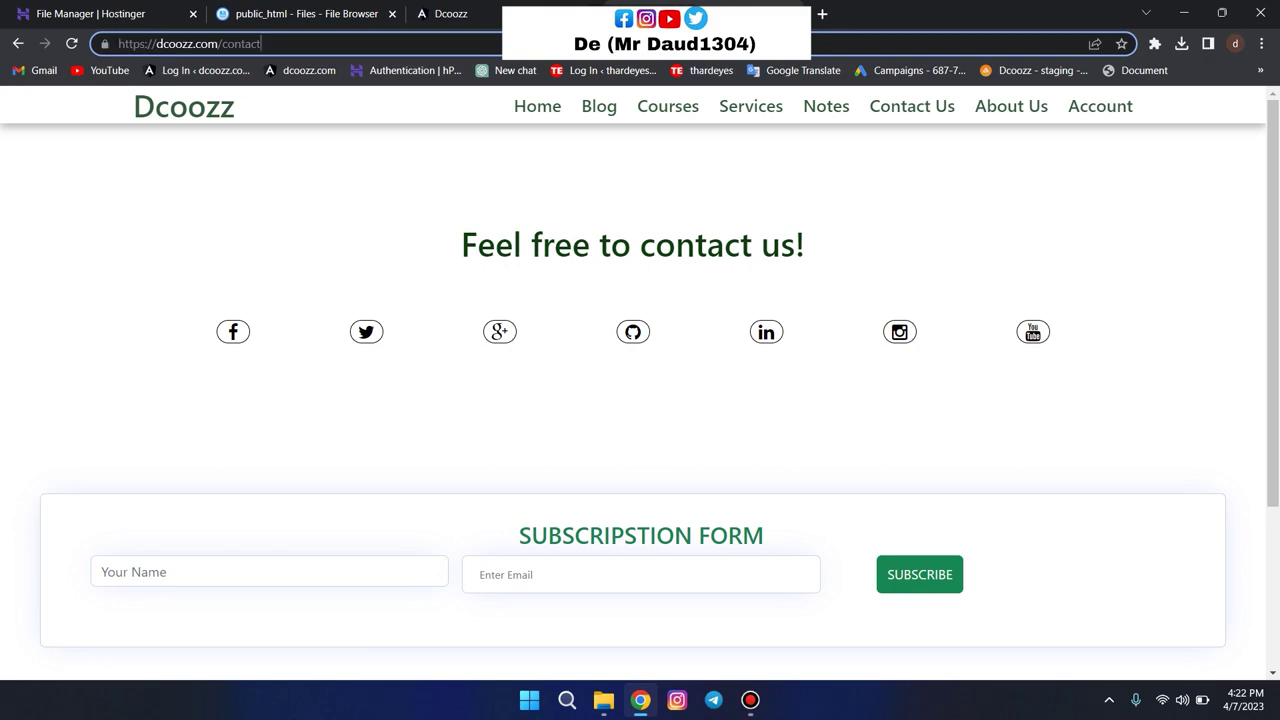
left_click(537, 106)
scroll(840, 300, "down", 5)
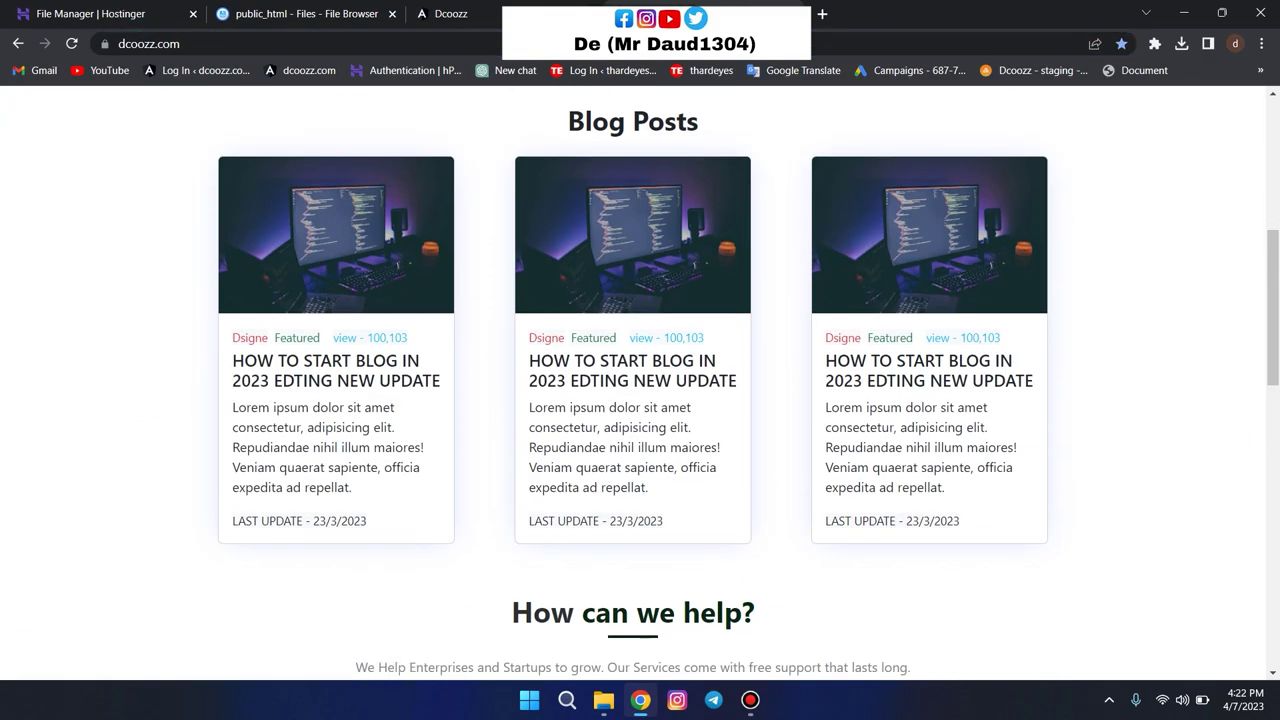
scroll(840, 300, "down", 8)
scroll(1000, 300, "down", 3)
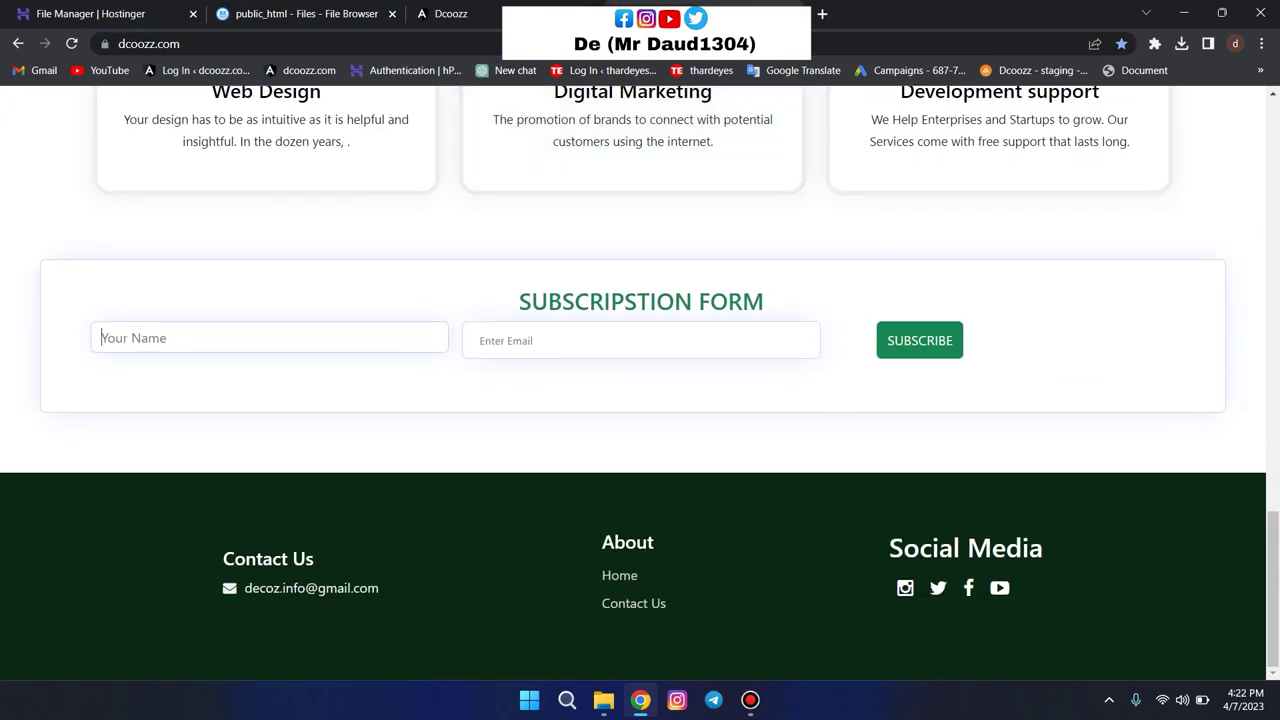
left_click(640, 340)
left_click(919, 340)
scroll(740, 600, "up", 16)
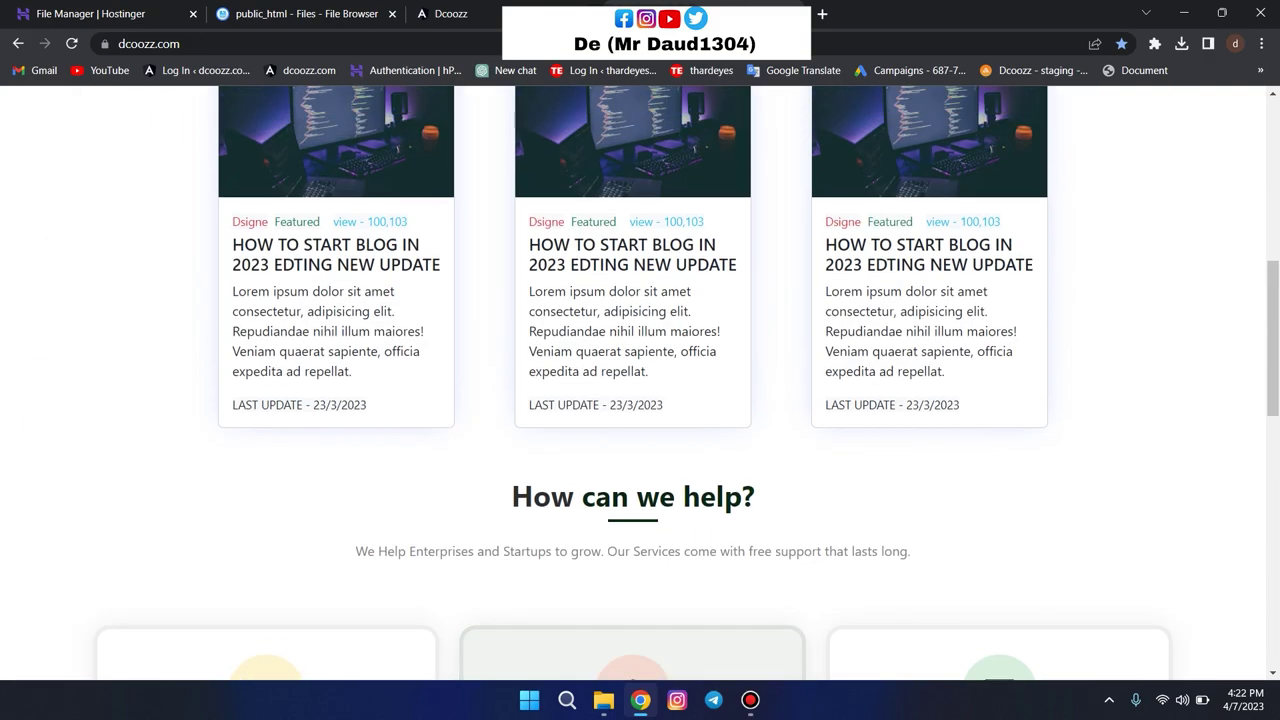